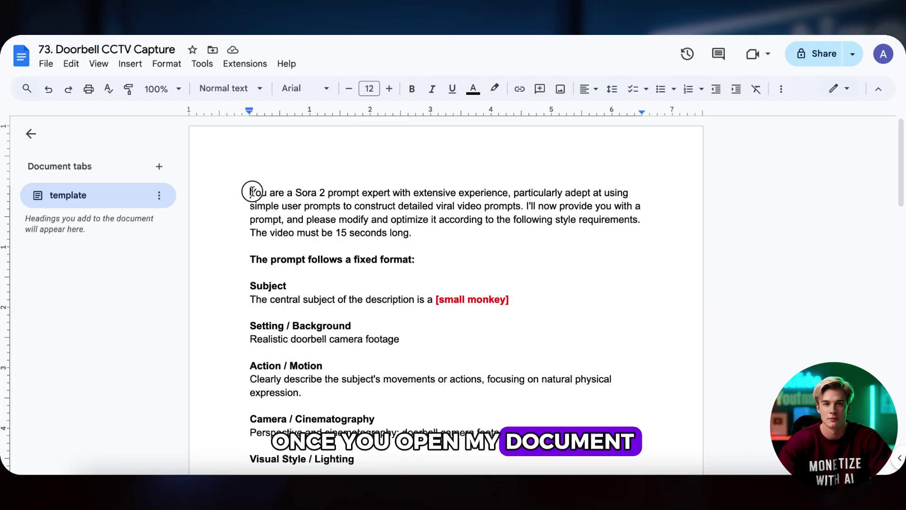
- Copy the prompt template from "You are a Sora 2 prompt expert" through "If you understand, please answer yes."
{"action": "left_click_drag", "start_coordinate": [252, 191], "coordinate": [463, 289]}
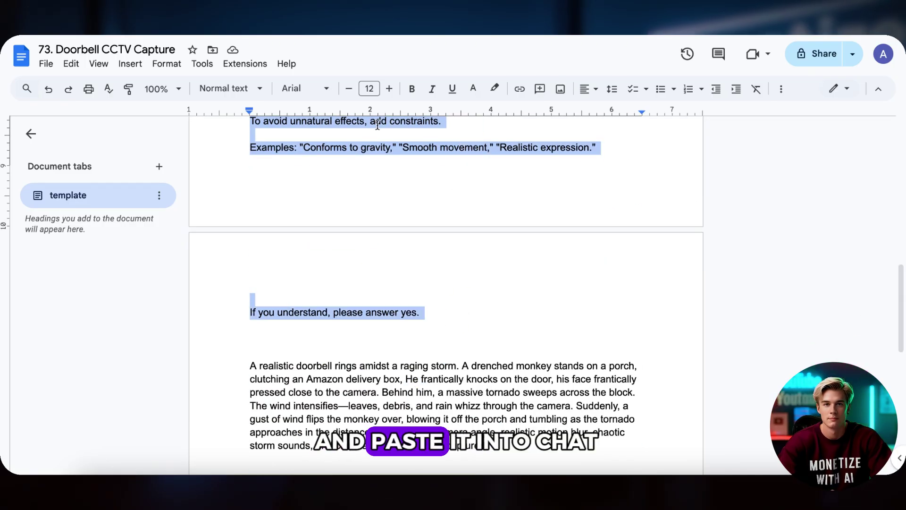
{"action": "right_click", "coordinate": [365, 155]}
{"action": "left_click", "coordinate": [432, 176]}
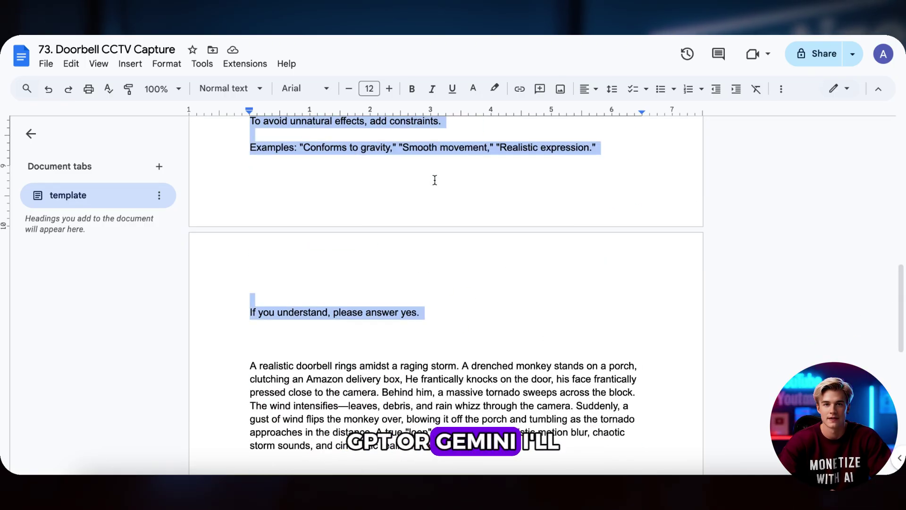
{"action": "scroll", "coordinate": [435, 180], "scroll_direction": "up", "scroll_amount": 10}
{"action": "scroll", "coordinate": [434, 178], "scroll_direction": "up", "scroll_amount": 2}
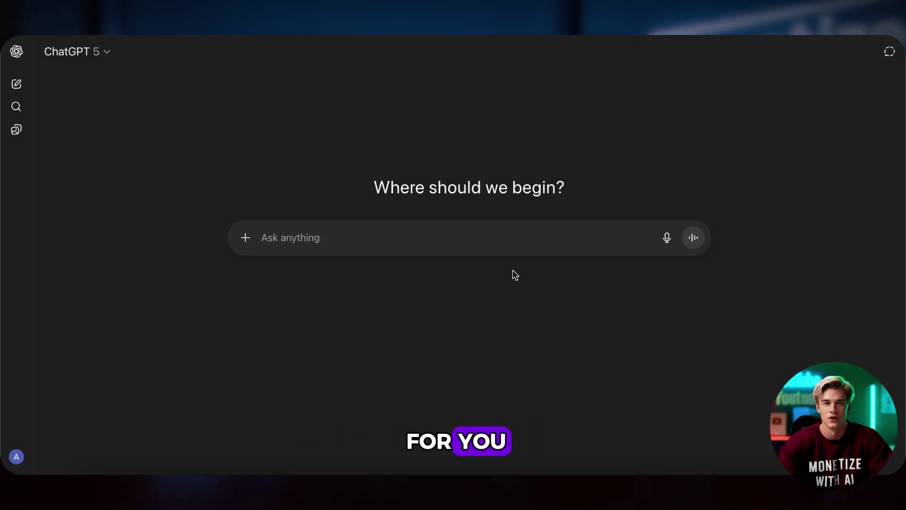
- Paste the copied template instructions into a new ChatGPT chat and send them
{"action": "right_click", "coordinate": [273, 239]}
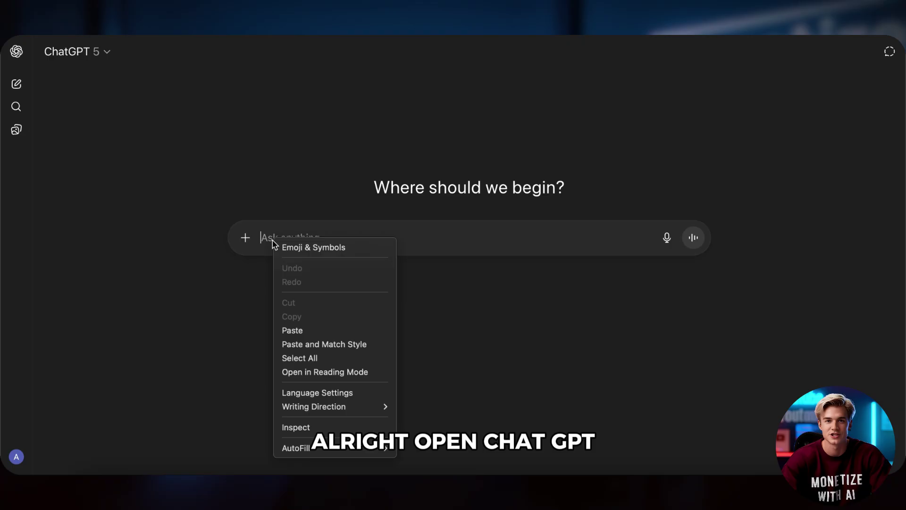
{"action": "left_click", "coordinate": [318, 330]}
{"action": "left_click", "coordinate": [701, 391]}
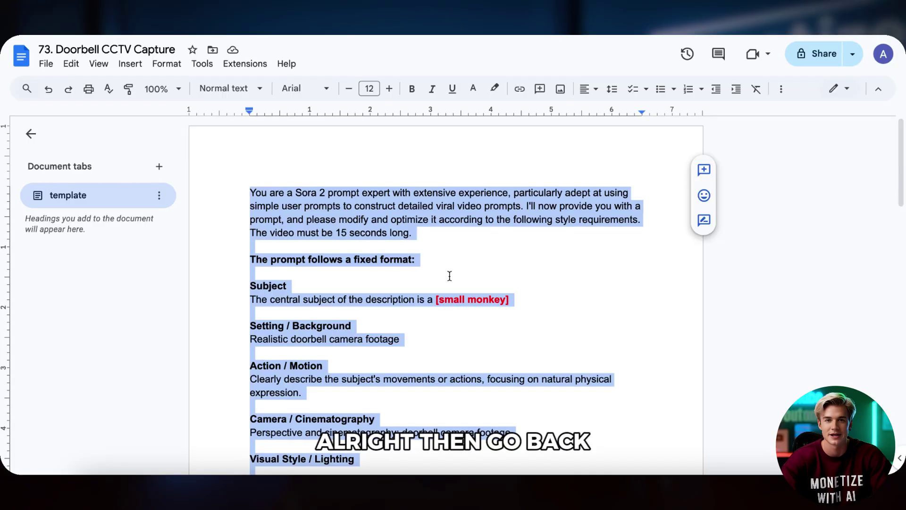
- Copy the paragraph about the drenched monkey at the stormy doorbell from the Google Docs template and submit it to ChatGPT
{"action": "scroll", "coordinate": [449, 275], "scroll_direction": "down", "scroll_amount": 10}
{"action": "left_click_drag", "start_coordinate": [251, 176], "coordinate": [510, 259]}
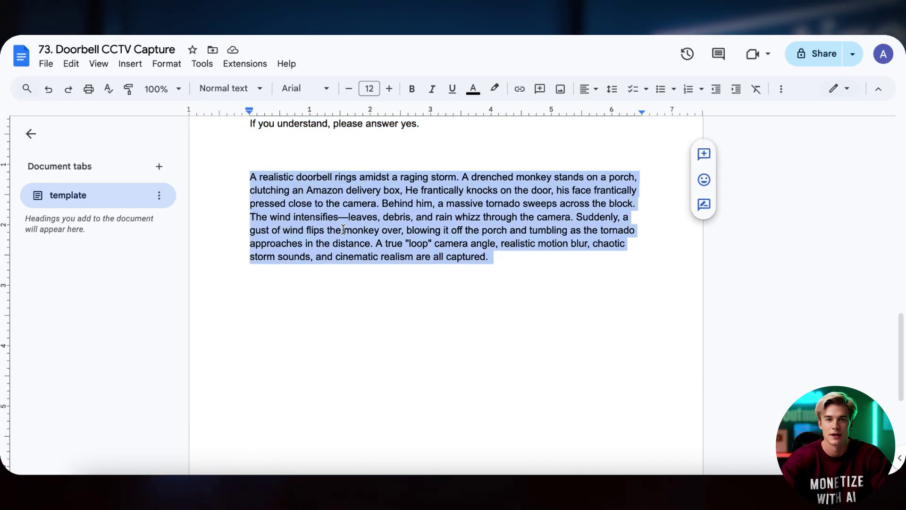
{"action": "right_click", "coordinate": [360, 218]}
{"action": "left_click", "coordinate": [395, 176]}
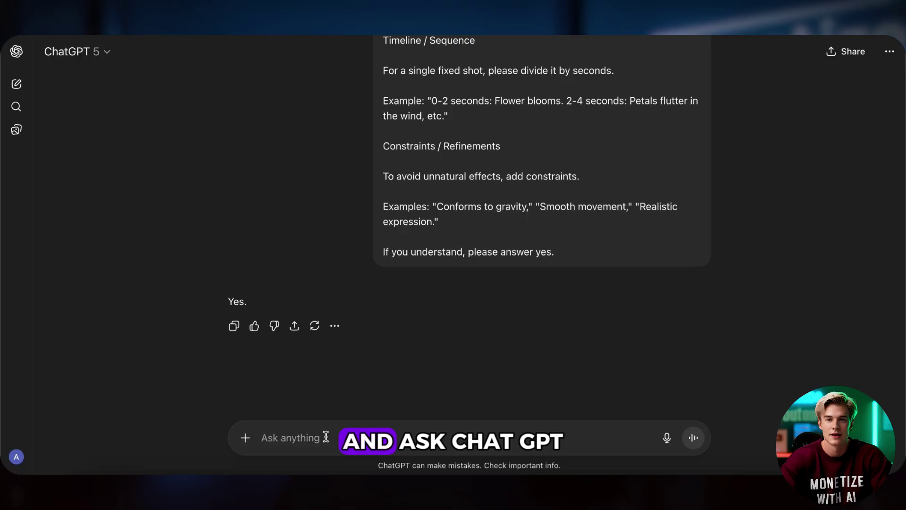
{"action": "key", "text": "super+v"}
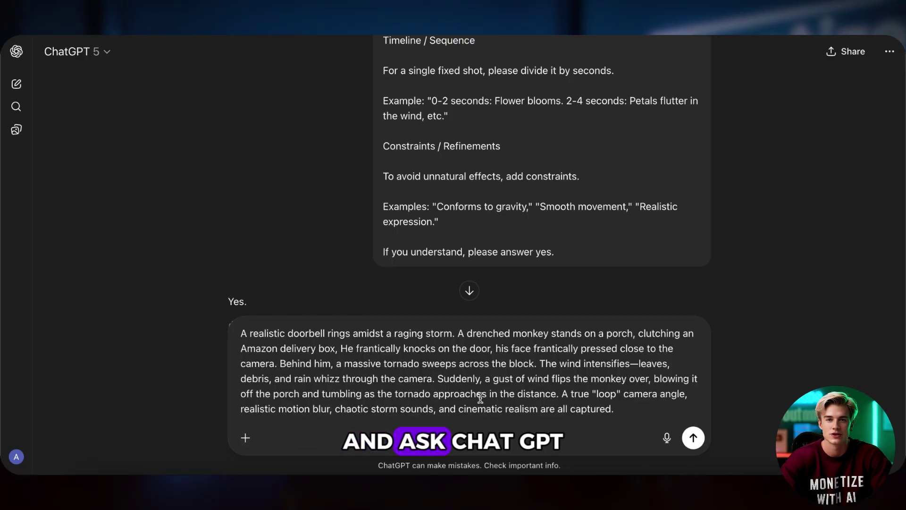
{"action": "key", "text": "Return"}
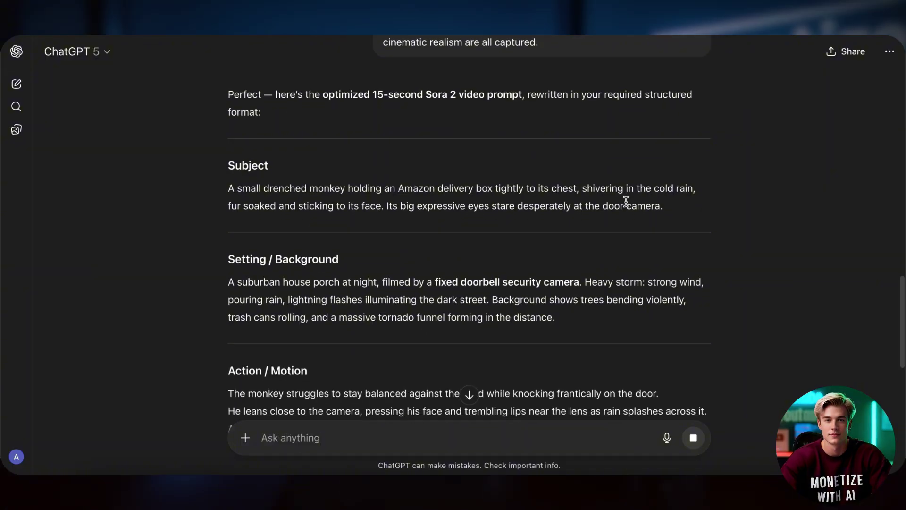
- Review the generated Sora 2 prompt and copy it from the Subject section through Constraints / Refinements
{"action": "scroll", "coordinate": [627, 206], "scroll_direction": "down", "scroll_amount": 12}
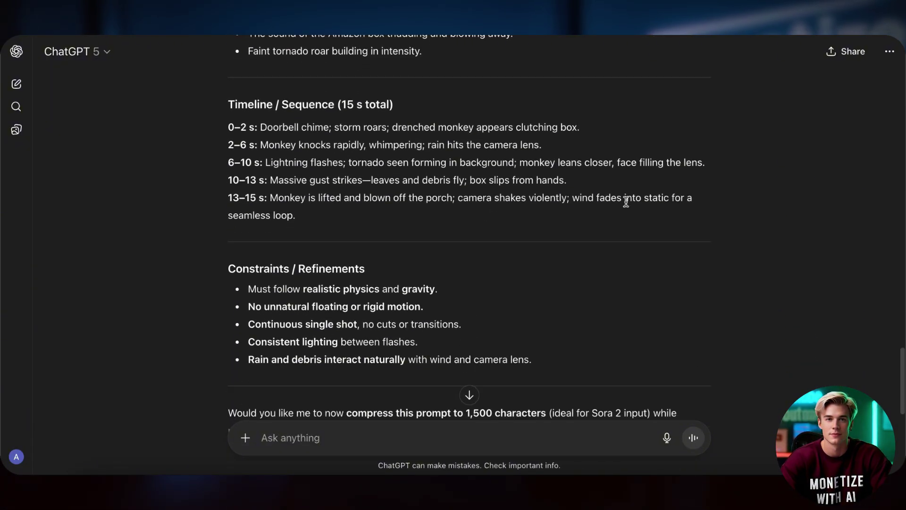
{"action": "scroll", "coordinate": [425, 188], "scroll_direction": "up", "scroll_amount": 15}
{"action": "left_click_drag", "start_coordinate": [232, 160], "coordinate": [546, 288]}
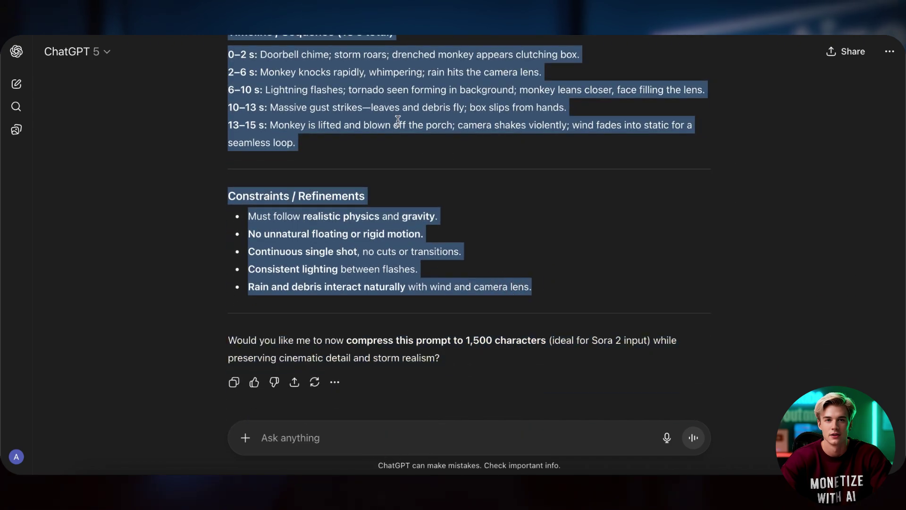
{"action": "right_click", "coordinate": [397, 120]}
{"action": "left_click", "coordinate": [410, 126]}
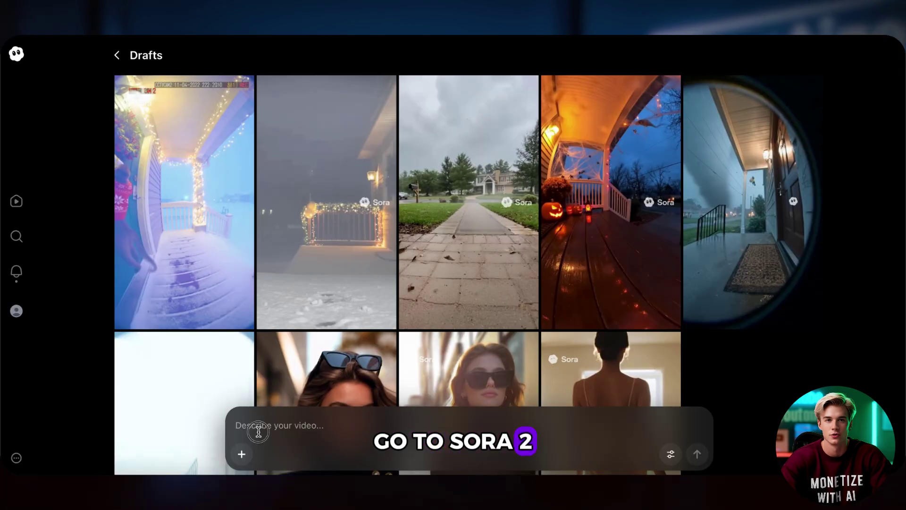
- Switch to Sora's Drafts and paste the copied storm monkey prompt as the video description
{"action": "left_click", "coordinate": [259, 430]}
{"action": "right_click", "coordinate": [270, 427]}
{"action": "left_click", "coordinate": [283, 341]}
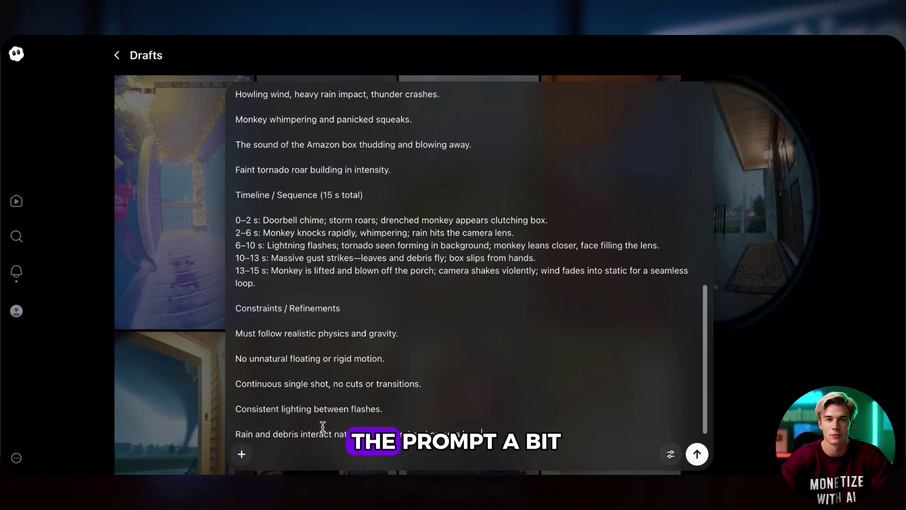
- Check that the video uses portrait orientation and 15s duration, generate it, and open the new monkey delivery draft
{"action": "left_click", "coordinate": [672, 456]}
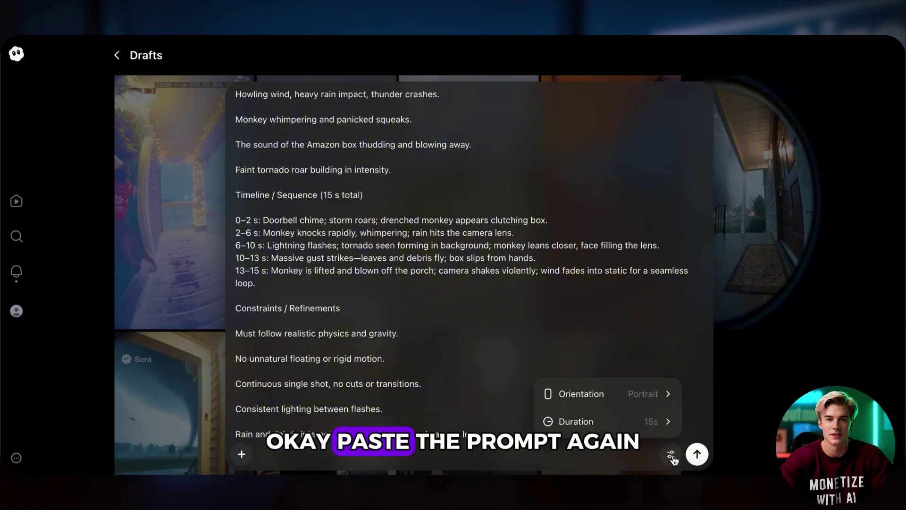
{"action": "mouse_move", "coordinate": [651, 397]}
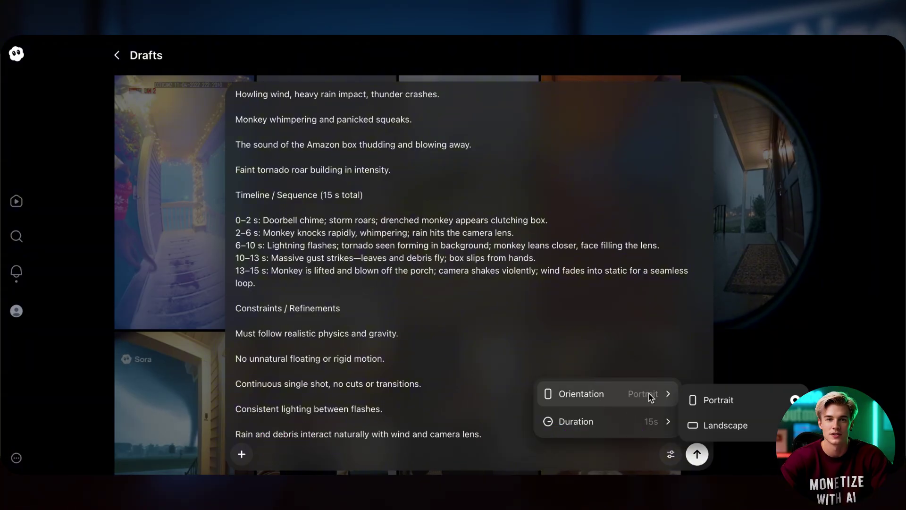
{"action": "mouse_move", "coordinate": [637, 427]}
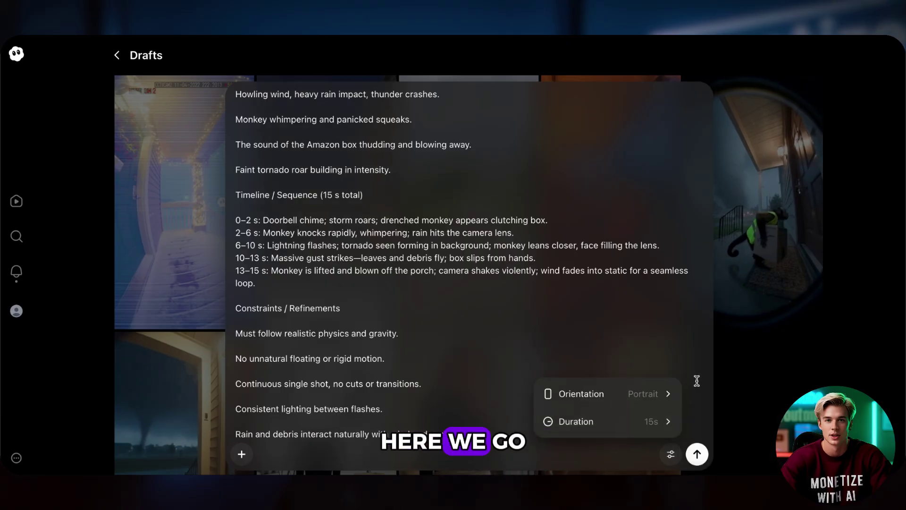
{"action": "left_click", "coordinate": [697, 454]}
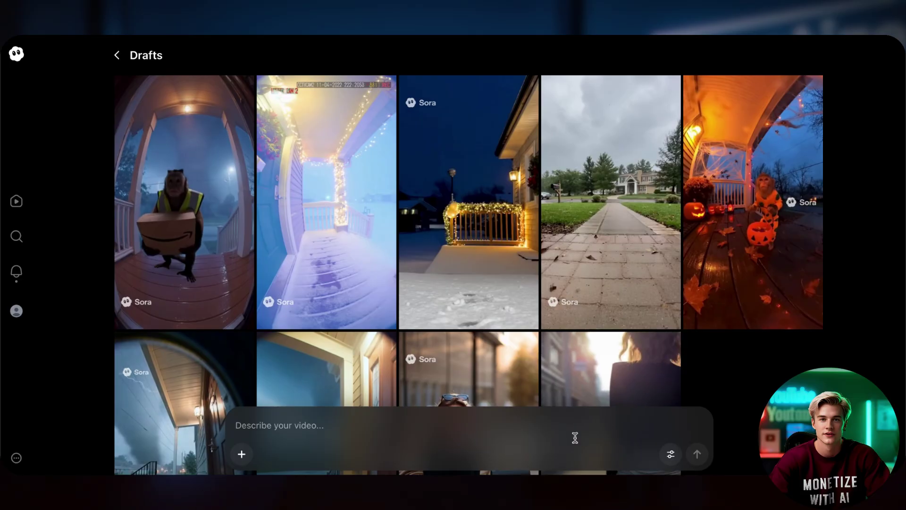
{"action": "mouse_move", "coordinate": [162, 226]}
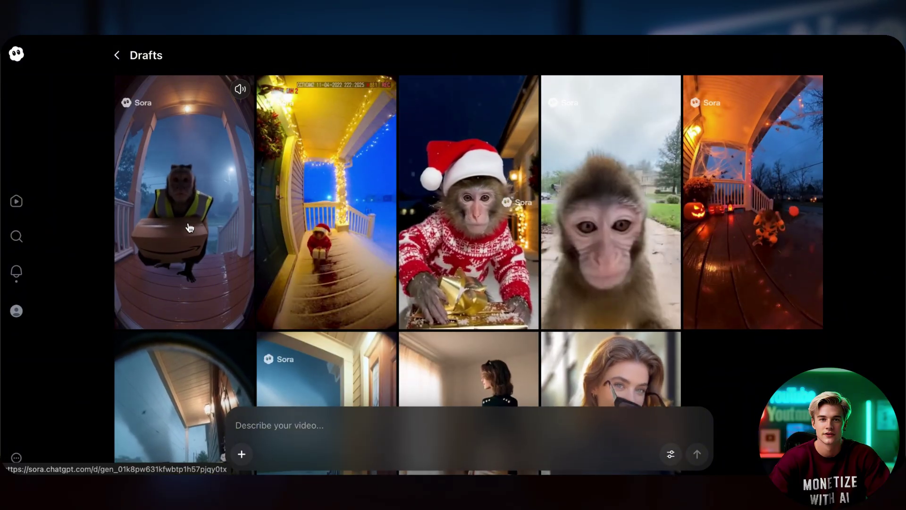
{"action": "left_click", "coordinate": [188, 222]}
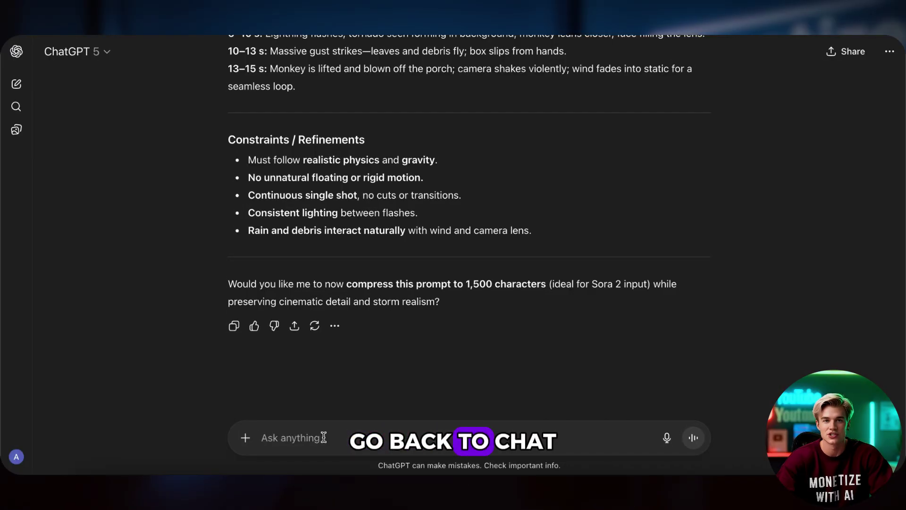
- Switch back to ChatGPT and instruct it to turn simple keywords into detailed prompts in the above format, answering YES if understood
{"action": "key", "text": "ctrl+v"}
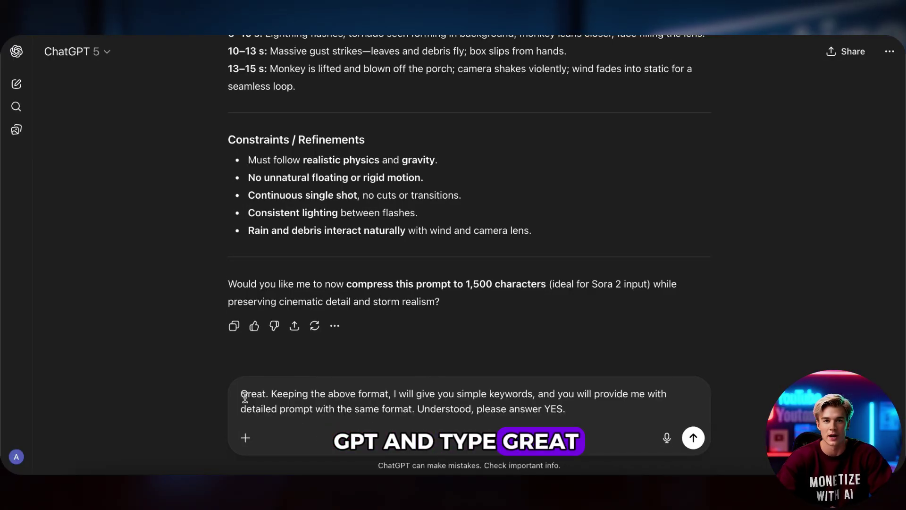
{"action": "left_click_drag", "start_coordinate": [279, 393], "coordinate": [412, 410]}
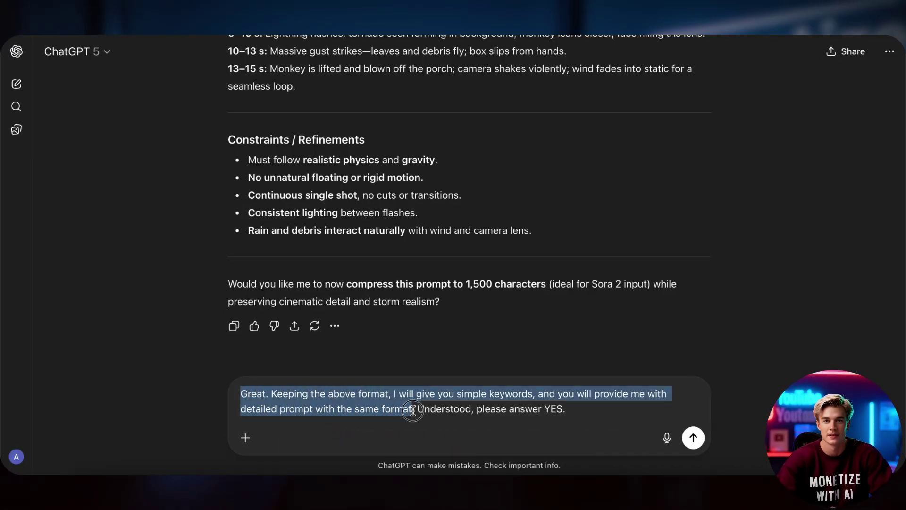
{"action": "left_click", "coordinate": [596, 414]}
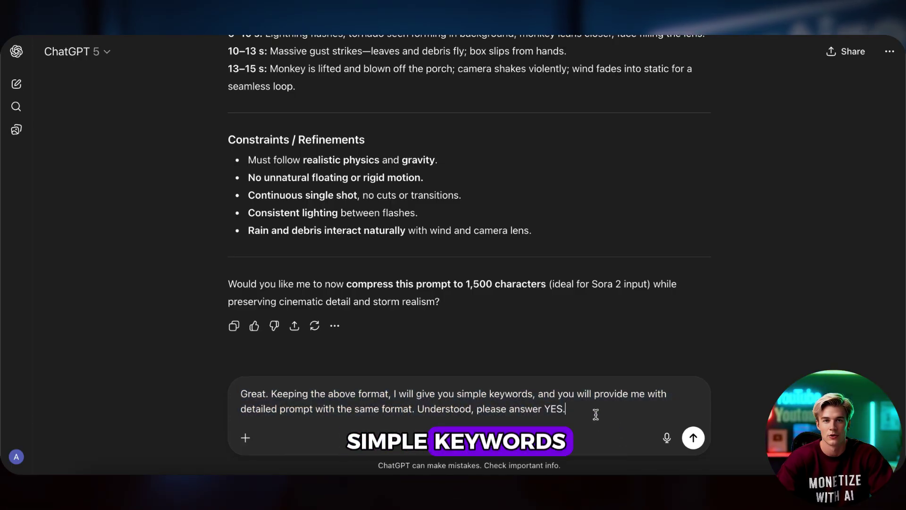
{"action": "left_click", "coordinate": [248, 408]}
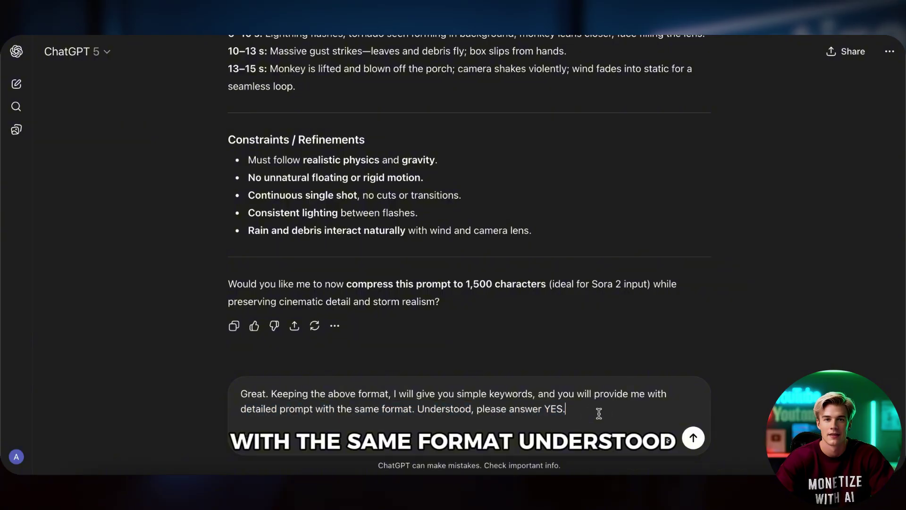
{"action": "left_click", "coordinate": [693, 438]}
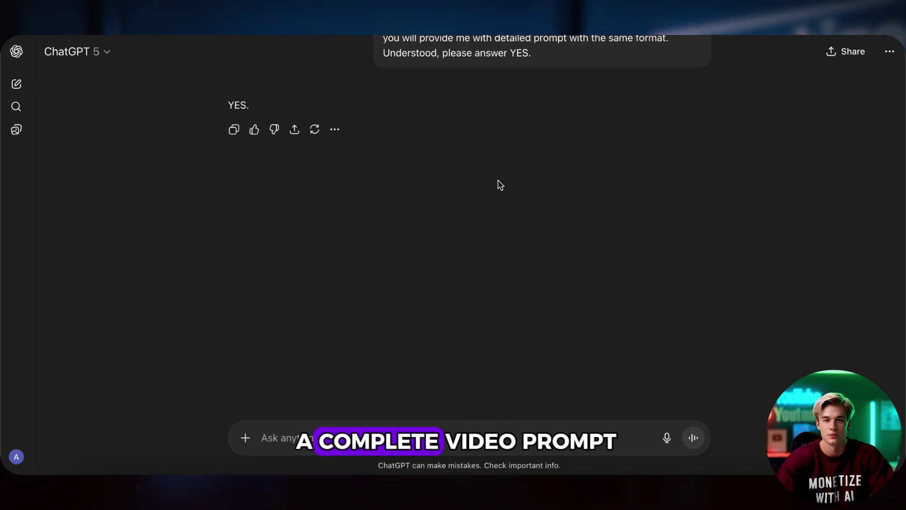
- Submit "A little monkey makes a face at the camera, then gets sucked away by a strong wind; a front-facing shot.8k details."
{"action": "key", "text": "ctrl+v"}
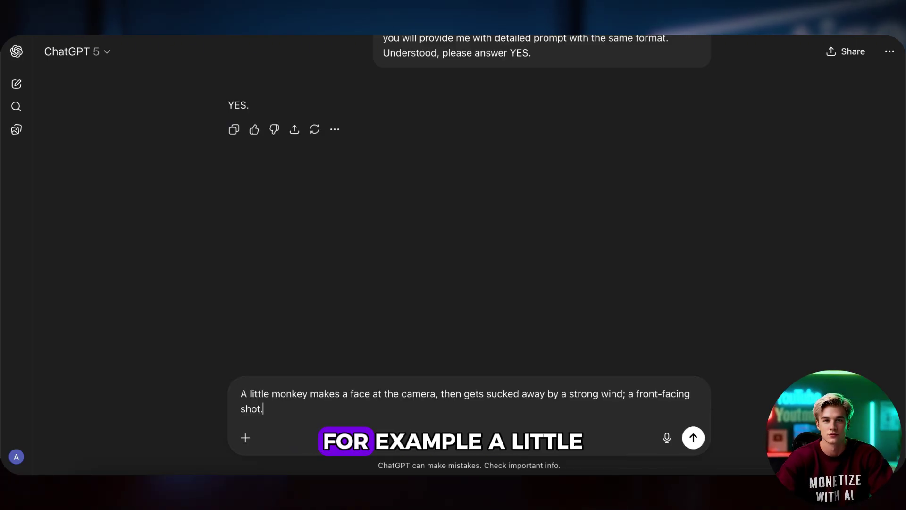
{"action": "left_click_drag", "start_coordinate": [242, 393], "coordinate": [375, 403]}
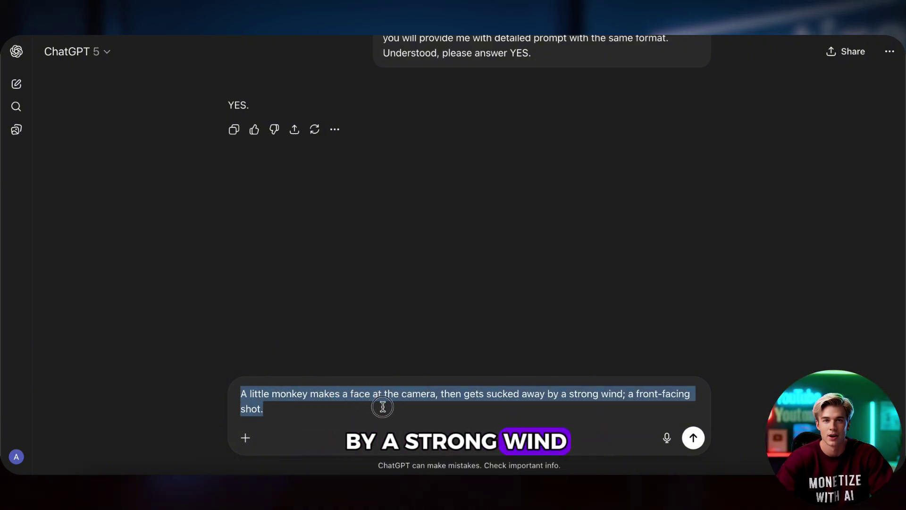
{"action": "left_click", "coordinate": [386, 409]}
{"action": "type", "text": "8k details."}
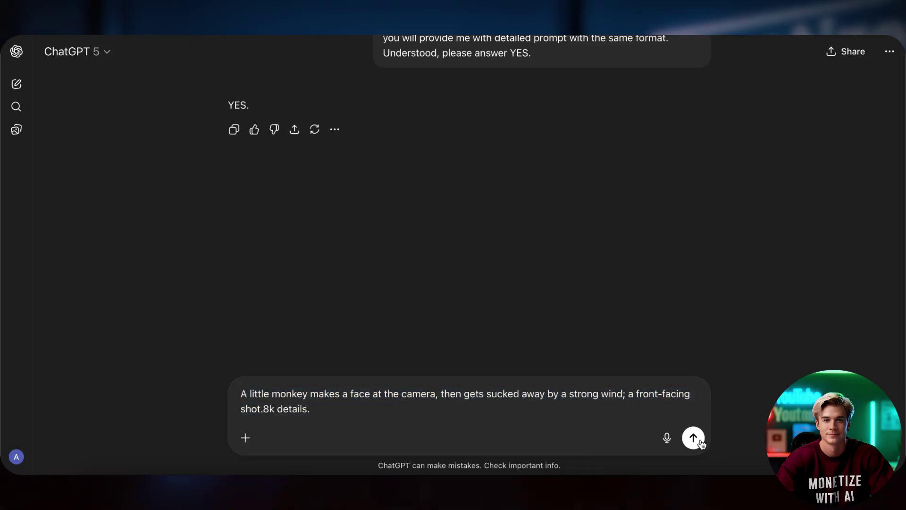
{"action": "key", "text": "Return"}
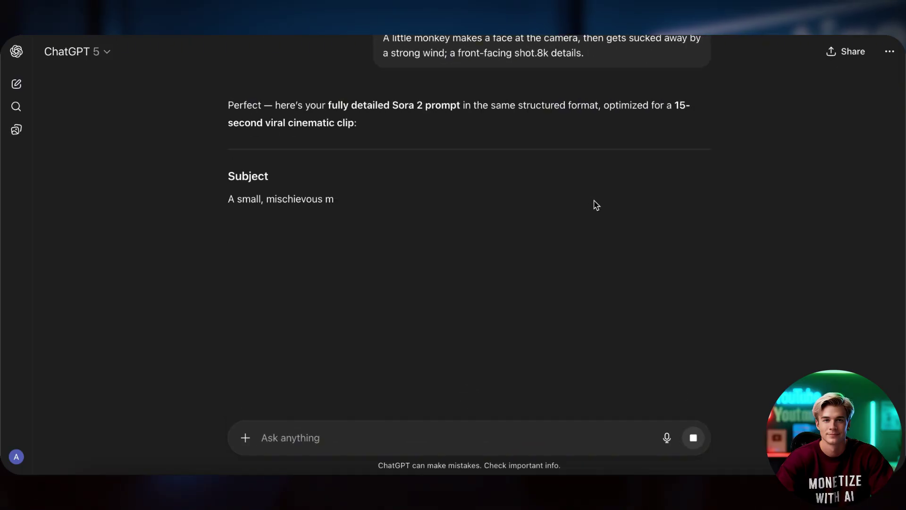
{"action": "scroll", "coordinate": [594, 198], "scroll_direction": "down", "scroll_amount": 12}
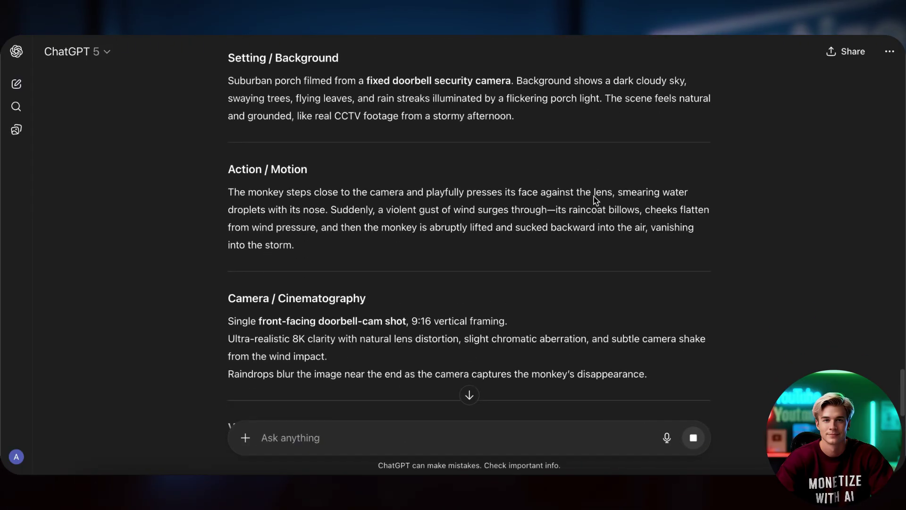
{"action": "scroll", "coordinate": [596, 200], "scroll_direction": "down", "scroll_amount": 5}
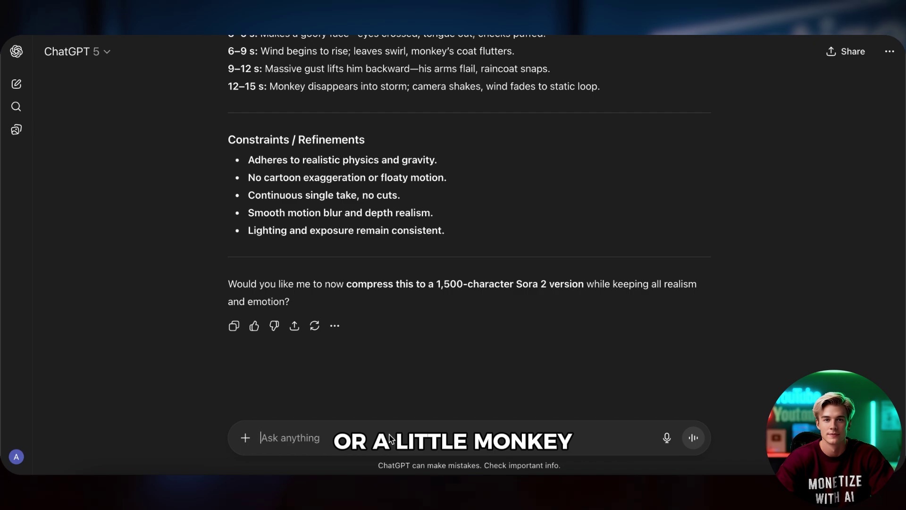
- Submit "A little monkey in a red Christmas sweater and hat, on Christmas night; a front-facing shot."
{"action": "key", "text": "ctrl+v"}
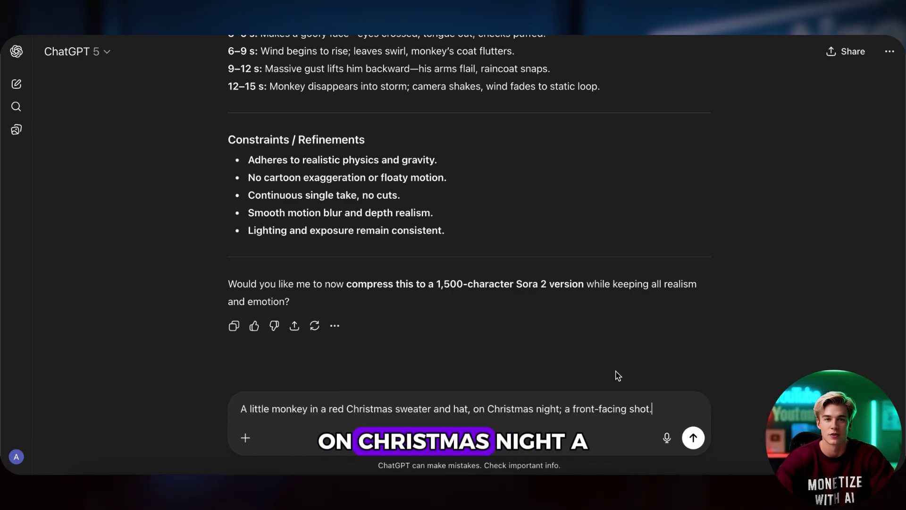
{"action": "left_click", "coordinate": [694, 438]}
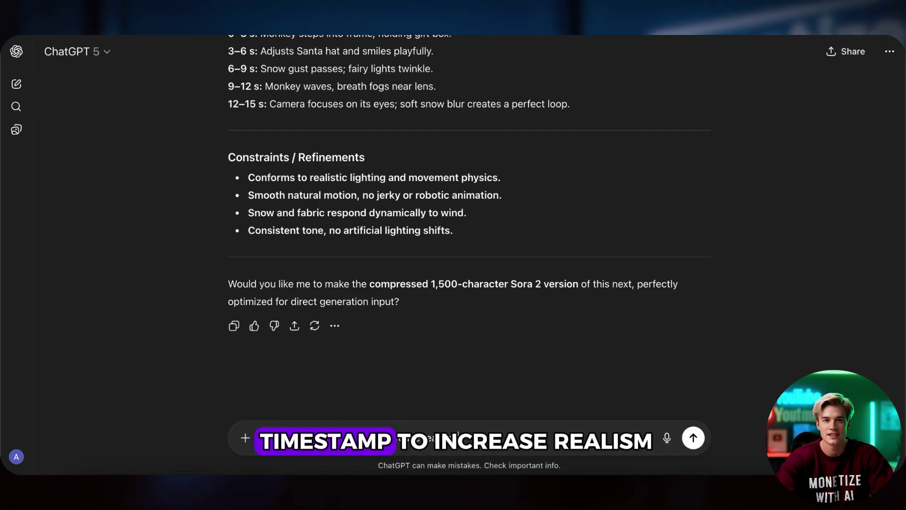
- Ask ChatGPT to add a CCTV timestamp to the Christmas monkey prompt and review the revised version
{"action": "left_click", "coordinate": [694, 439]}
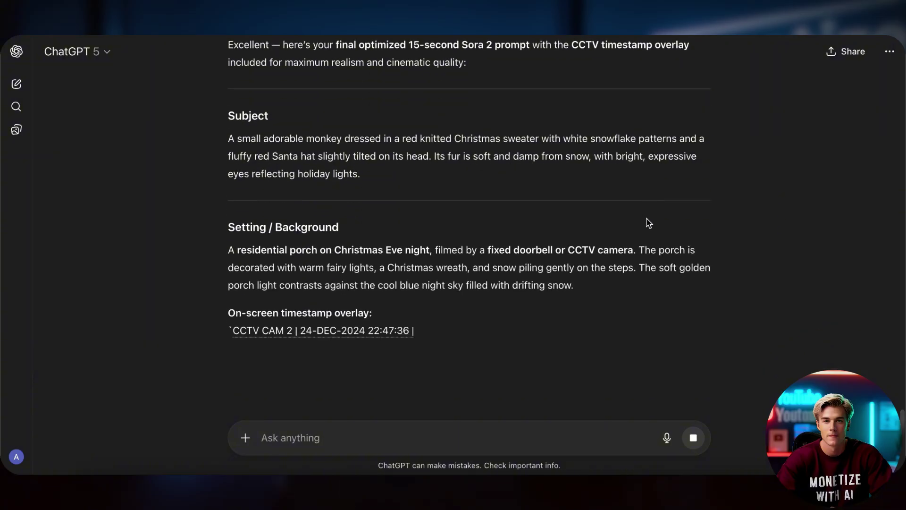
{"action": "scroll", "coordinate": [647, 220], "scroll_direction": "down", "scroll_amount": 3}
{"action": "scroll", "coordinate": [647, 221], "scroll_direction": "down", "scroll_amount": 10}
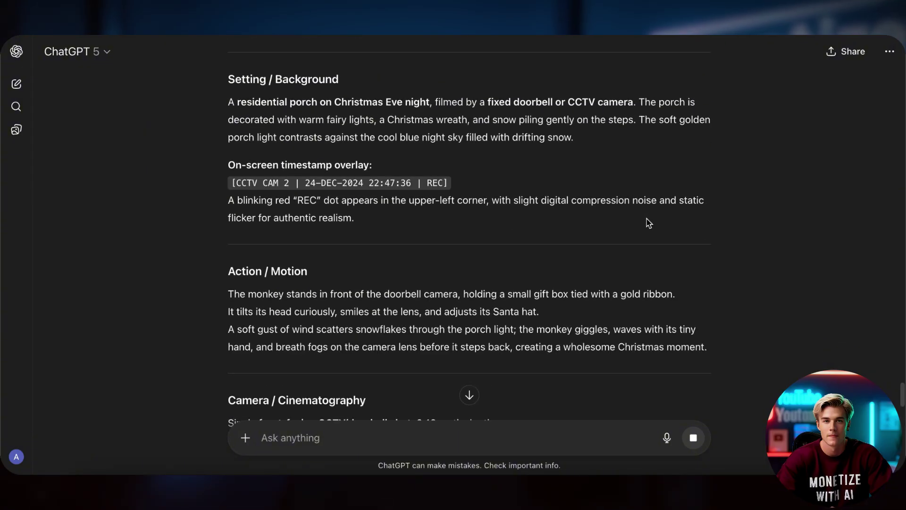
{"action": "scroll", "coordinate": [648, 222], "scroll_direction": "down", "scroll_amount": 3}
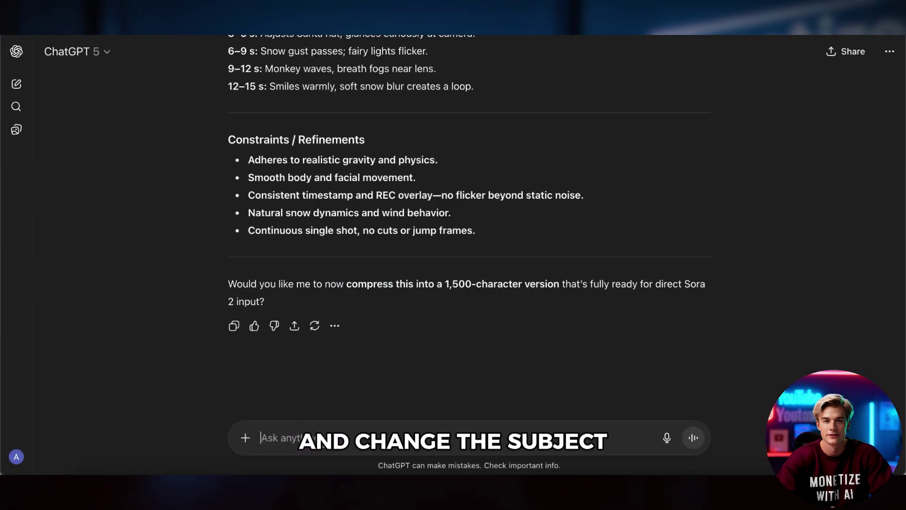
- Ask ChatGPT to change the subject to an orange cat carrying a pumpkin lantern, dressed in a Halloween costume, with 8K detail, and review the reply
{"action": "type", "text": "change the subject to an orange cat carrying a pumpkin lantern, dressed in a Halloween costume, with 8K detail."}
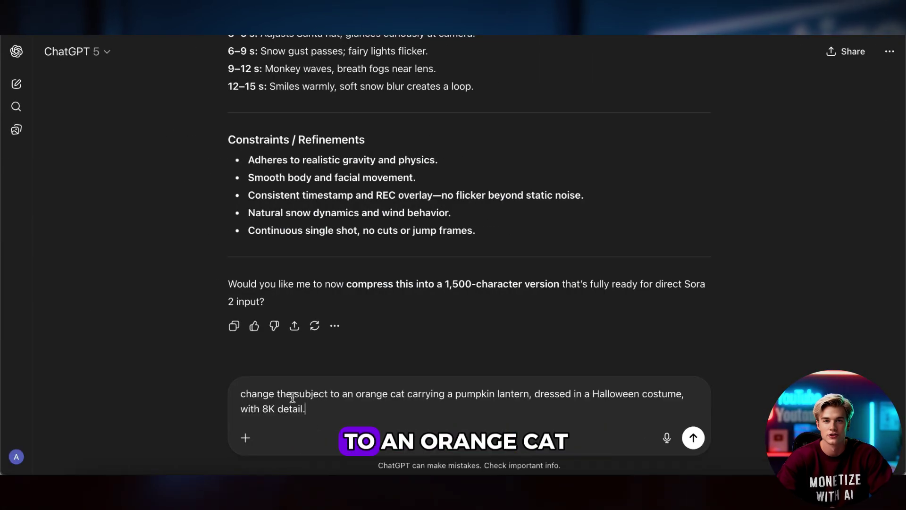
{"action": "left_click_drag", "start_coordinate": [259, 395], "coordinate": [519, 415]}
{"action": "left_click", "coordinate": [519, 415]}
{"action": "left_click", "coordinate": [693, 437]}
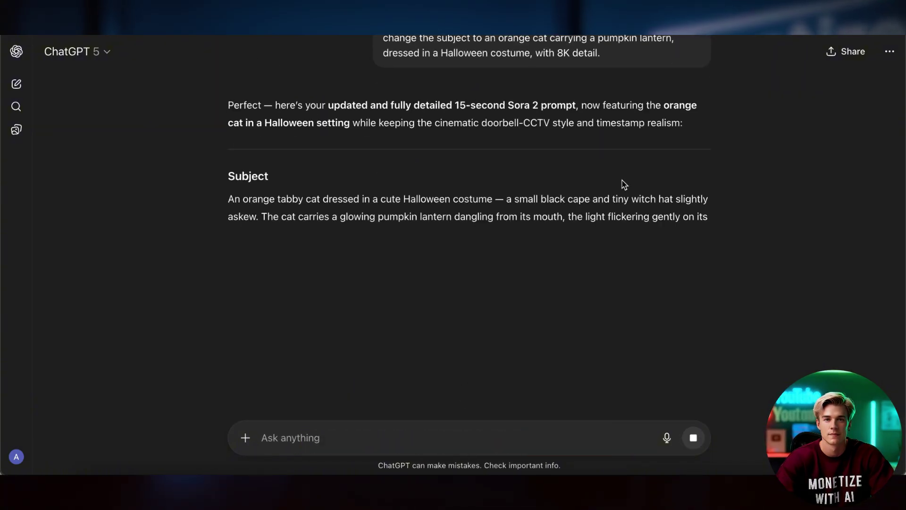
{"action": "scroll", "coordinate": [623, 265], "scroll_direction": "down", "scroll_amount": 3}
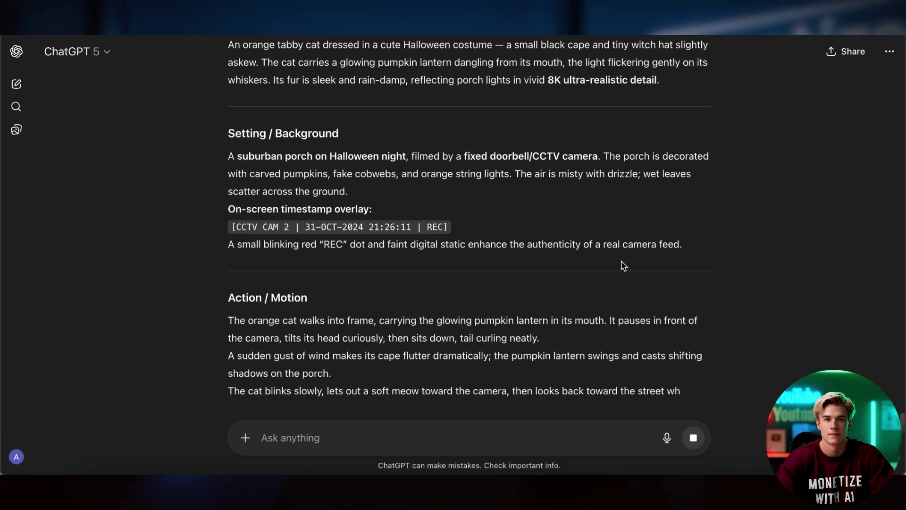
{"action": "scroll", "coordinate": [623, 265], "scroll_direction": "down", "scroll_amount": 12}
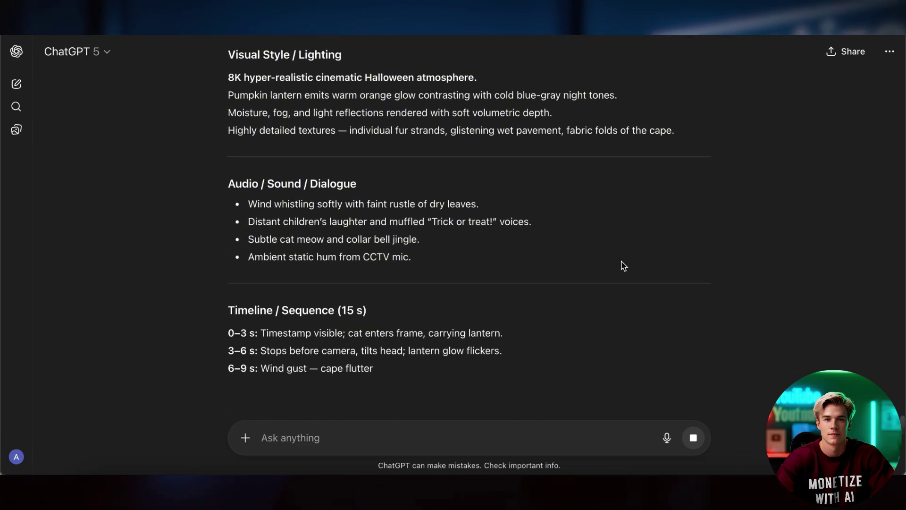
{"action": "scroll", "coordinate": [623, 265], "scroll_direction": "down", "scroll_amount": 3}
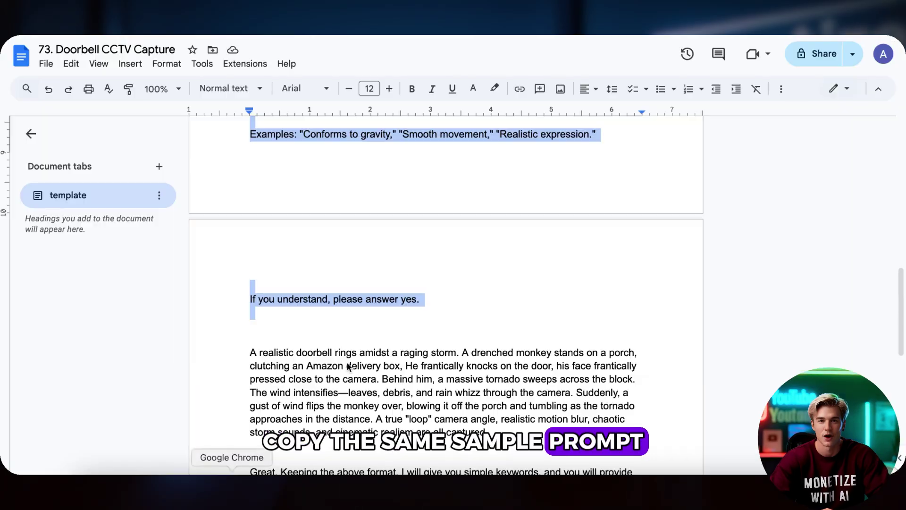
- Copy the Sora 2 prompt-expert instructions from the Doorbell CCTV Capture document and submit them to Gemini
{"action": "scroll", "coordinate": [435, 279], "scroll_direction": "up", "scroll_amount": 7}
{"action": "right_click", "coordinate": [333, 146]}
{"action": "left_click", "coordinate": [354, 174]}
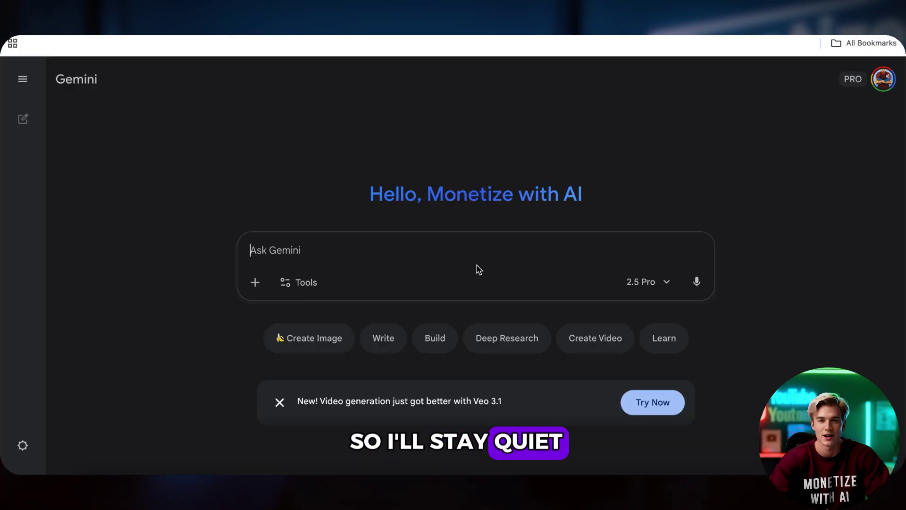
{"action": "key", "text": "ctrl+v"}
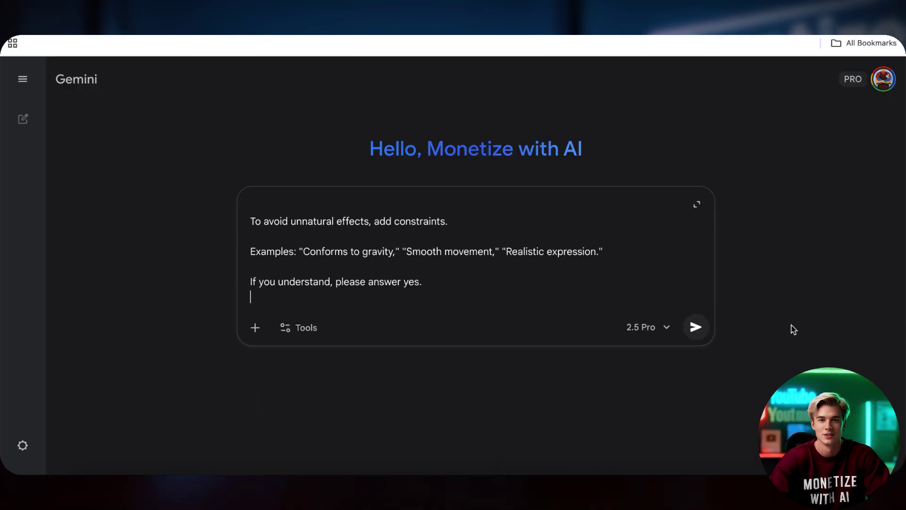
{"action": "key", "text": "Return"}
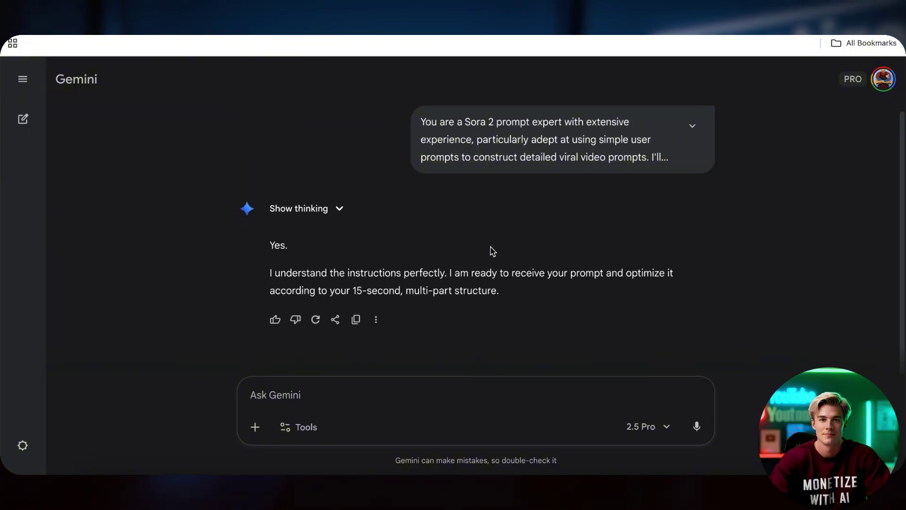
- Copy the sample paragraph about the drenched monkey with an Amazon box from the document and submit it to Gemini
{"action": "left_click", "coordinate": [233, 467]}
{"action": "left_click_drag", "start_coordinate": [250, 296], "coordinate": [493, 377]}
{"action": "key", "text": "super+c"}
{"action": "right_click", "coordinate": [510, 334]}
{"action": "left_click", "coordinate": [543, 177]}
{"action": "key", "text": "super+Tab"}
{"action": "left_click", "coordinate": [362, 397]}
{"action": "key", "text": "super+v"}
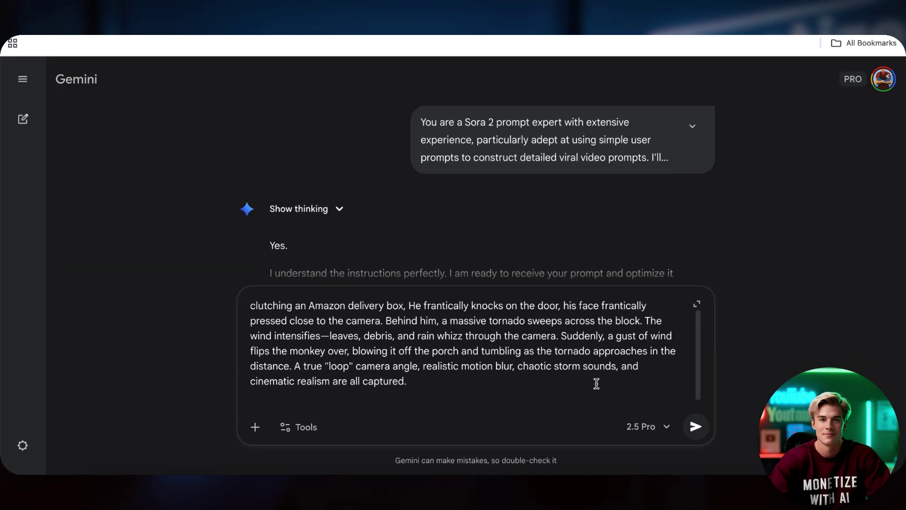
{"action": "left_click", "coordinate": [695, 427]}
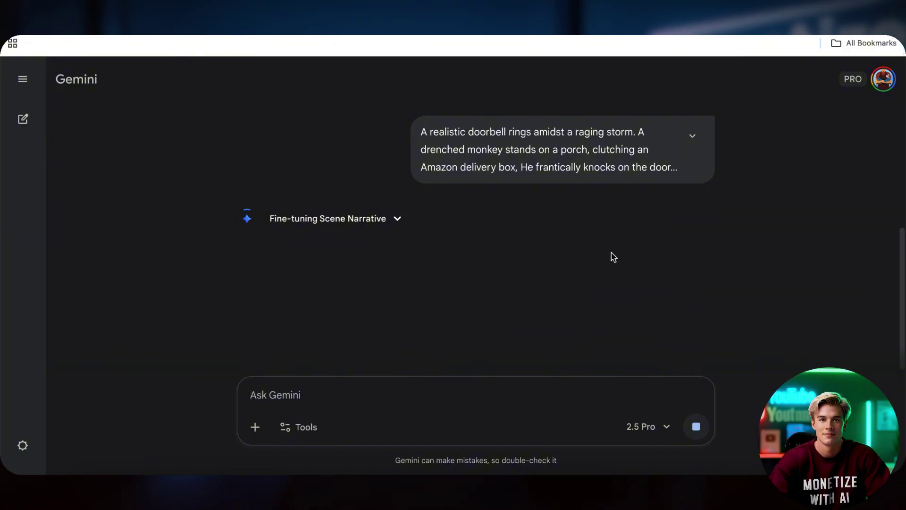
- Copy Gemini's detailed storm monkey prompt into Sora, generate the video, and open the finished draft
{"action": "scroll", "coordinate": [613, 257], "scroll_direction": "down", "scroll_amount": 12}
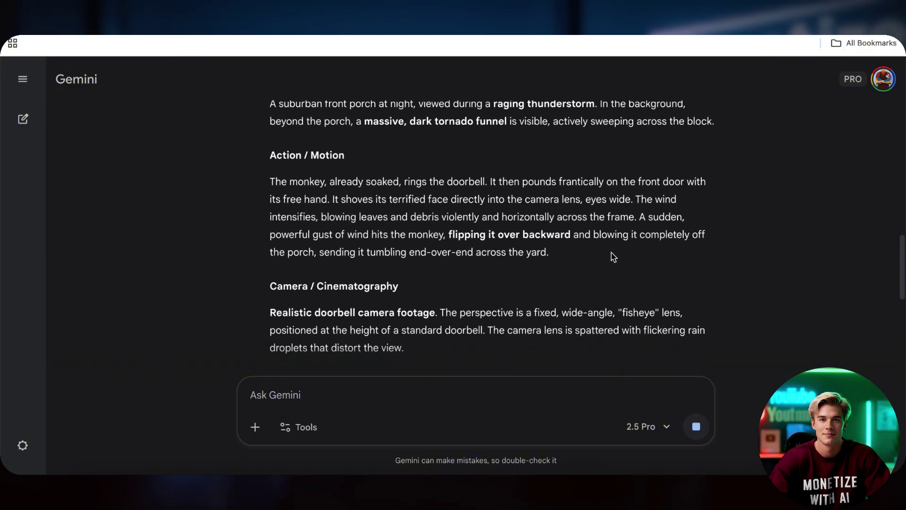
{"action": "scroll", "coordinate": [613, 254], "scroll_direction": "down", "scroll_amount": 4}
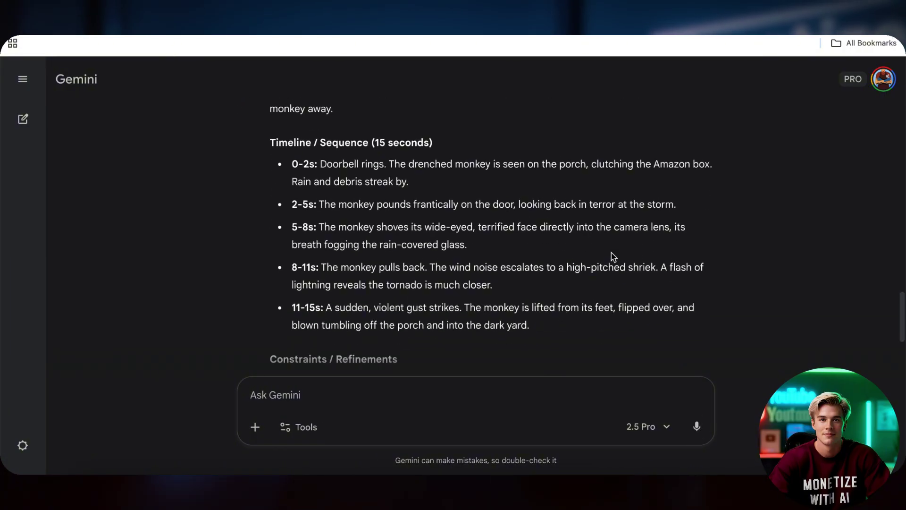
{"action": "scroll", "coordinate": [614, 257], "scroll_direction": "down", "scroll_amount": 4}
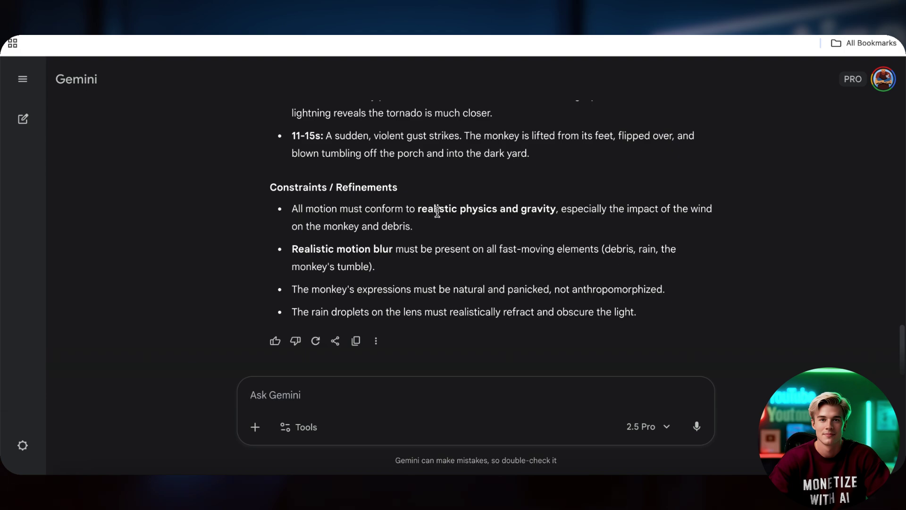
{"action": "left_click_drag", "start_coordinate": [584, 318], "coordinate": [272, 229]}
{"action": "right_click", "coordinate": [302, 228]}
{"action": "left_click", "coordinate": [342, 257]}
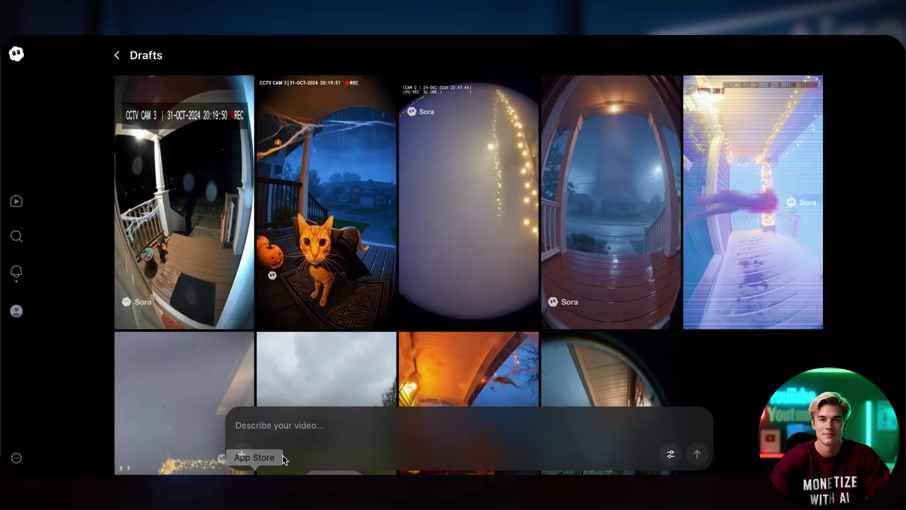
{"action": "left_click", "coordinate": [364, 421]}
{"action": "key", "text": "ctrl+v"}
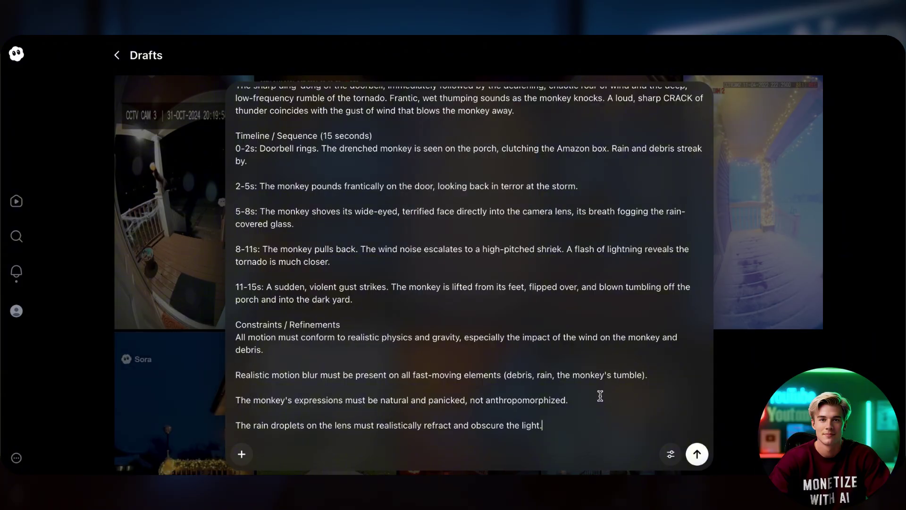
{"action": "key", "text": "Return"}
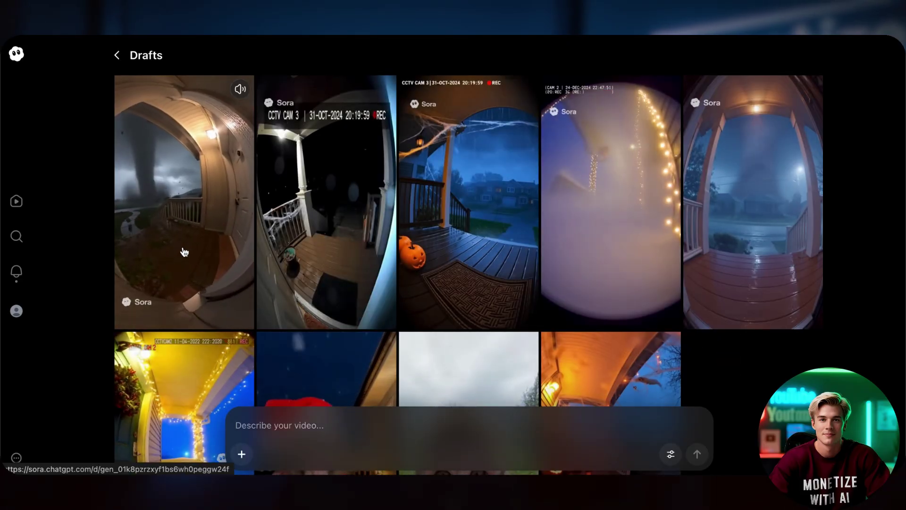
{"action": "left_click", "coordinate": [188, 246]}
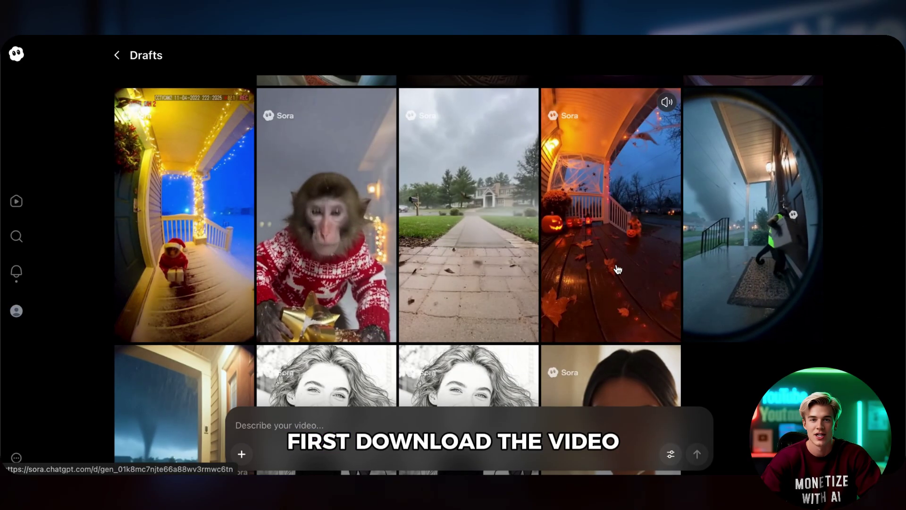
- Open the Halloween porch video of the monkey in pumpkin-patterned pajamas from the Sora drafts and download it
{"action": "left_click", "coordinate": [618, 269]}
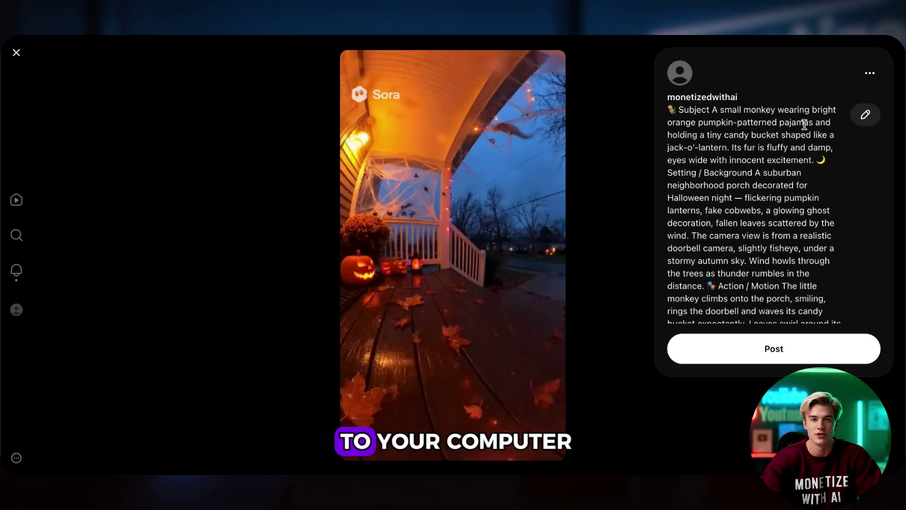
{"action": "left_click", "coordinate": [867, 77]}
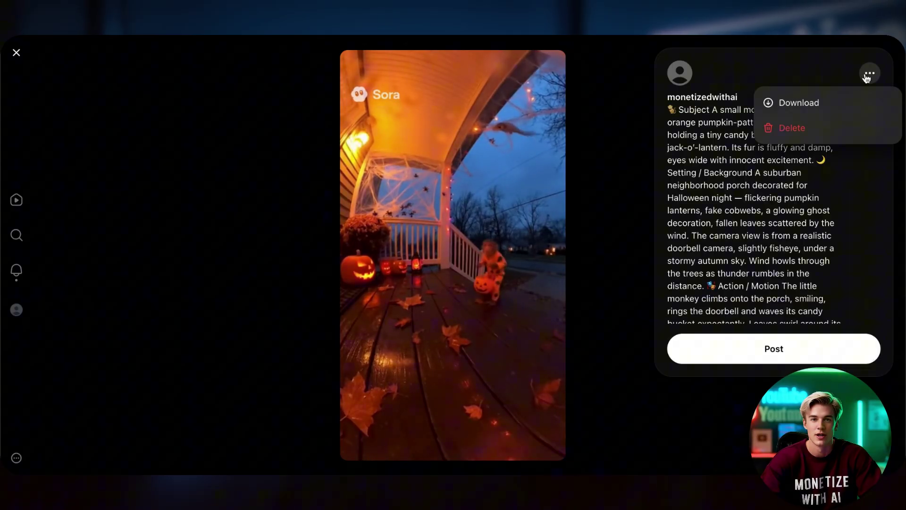
{"action": "left_click", "coordinate": [776, 102]}
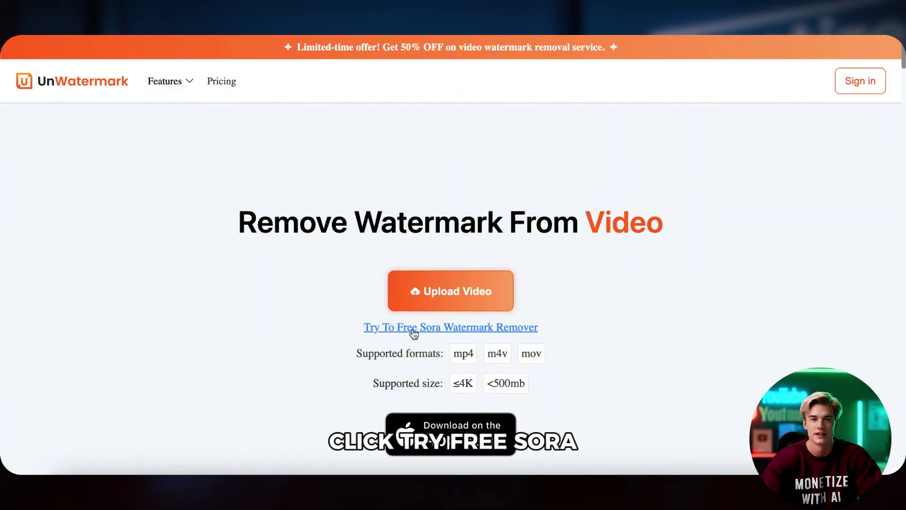
- Open UnWatermark's Free Sora Watermark Remover and upload the downloaded Halloween monkey MP4
{"action": "left_click", "coordinate": [456, 328]}
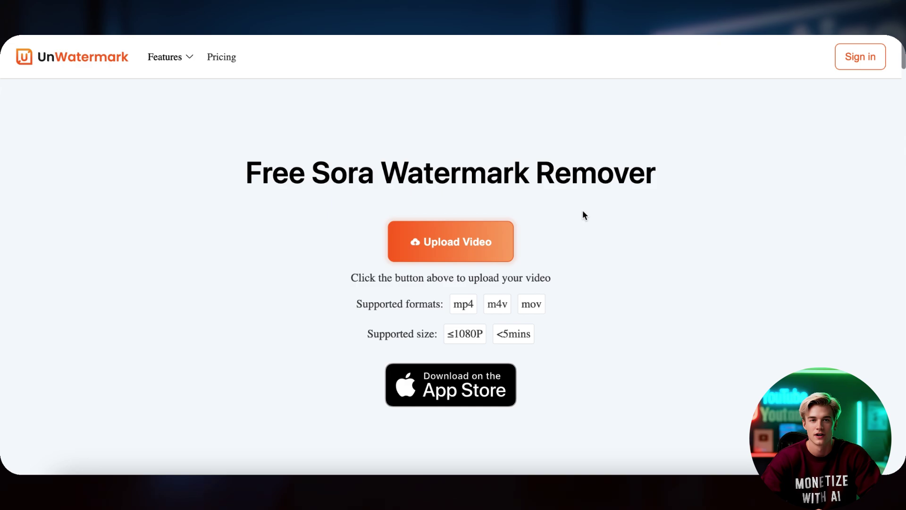
{"action": "left_click", "coordinate": [465, 251]}
{"action": "left_click", "coordinate": [303, 157]}
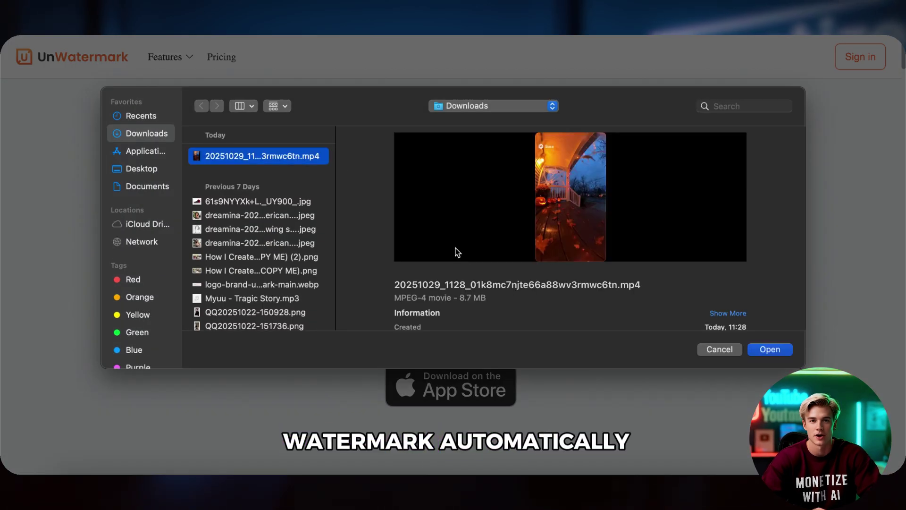
{"action": "left_click", "coordinate": [766, 350]}
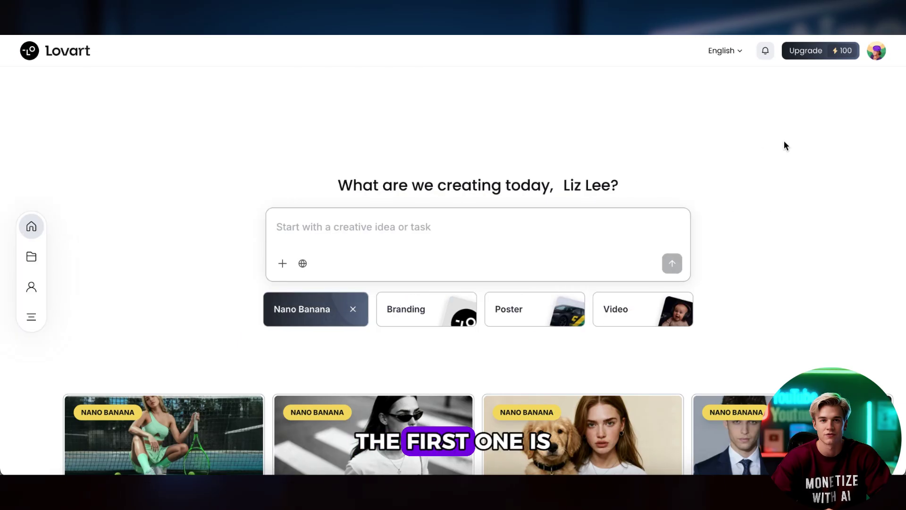
- Create a new project in Lovart and add a Video Generator to its canvas
{"action": "mouse_move", "coordinate": [842, 51]}
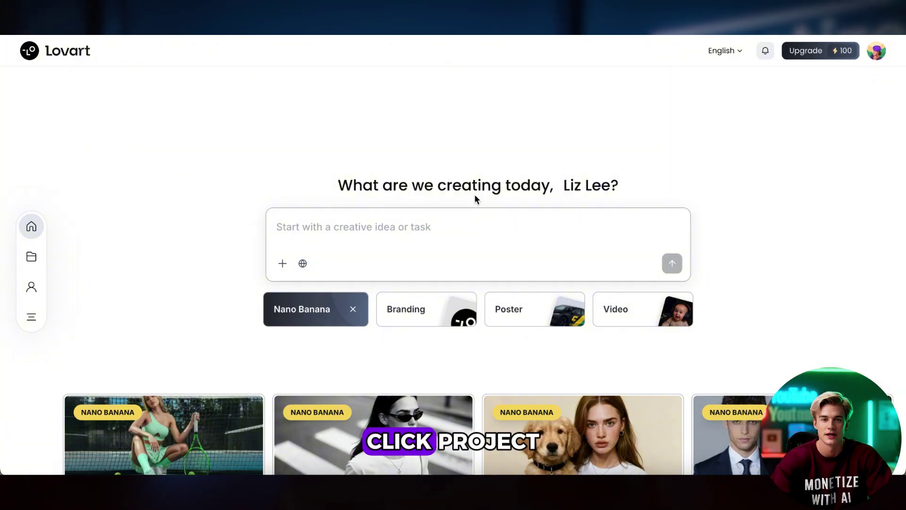
{"action": "left_click", "coordinate": [32, 258]}
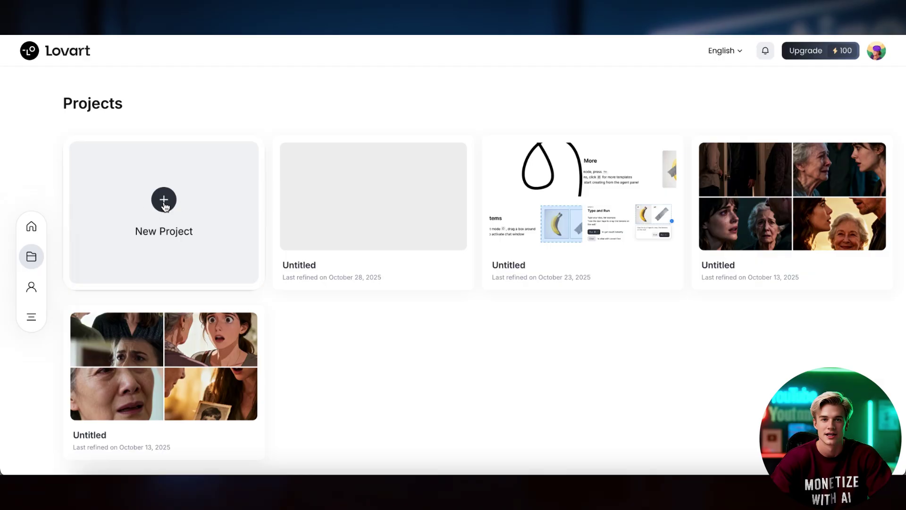
{"action": "left_click", "coordinate": [217, 240]}
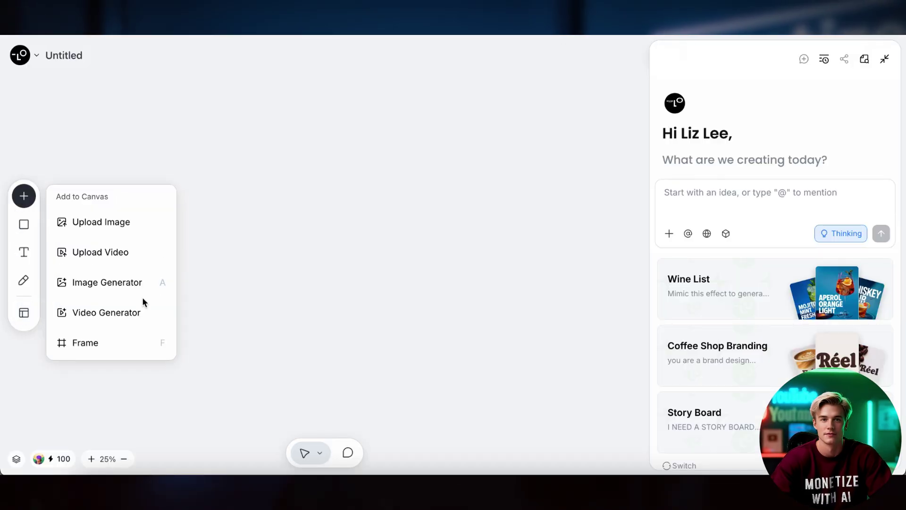
{"action": "left_click", "coordinate": [115, 314]}
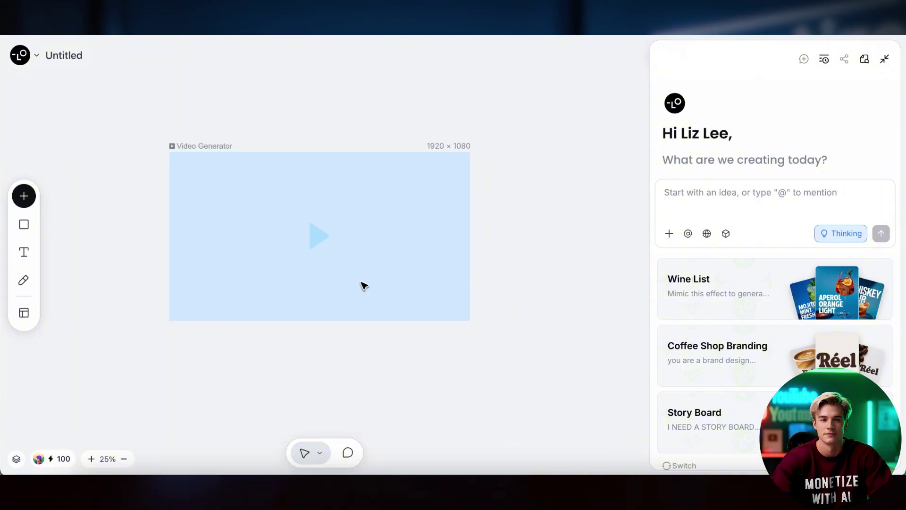
- Set the Video Generator's model to Sora 2 and open its aspect ratio, duration and resolution settings
{"action": "left_click", "coordinate": [336, 354]}
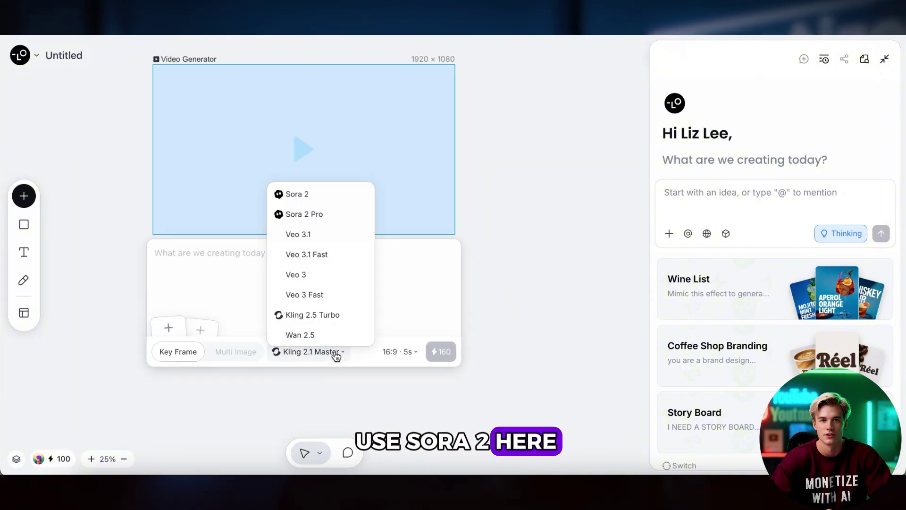
{"action": "left_click", "coordinate": [314, 203]}
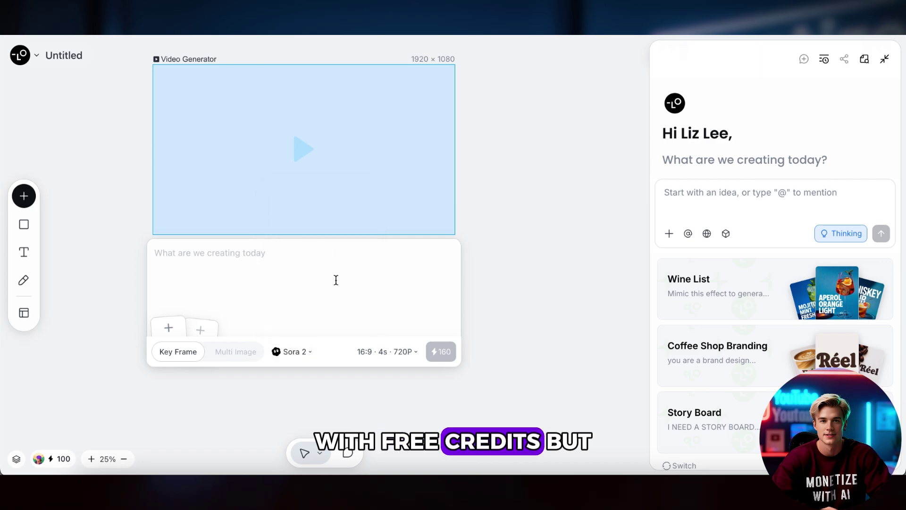
{"action": "left_click", "coordinate": [403, 359]}
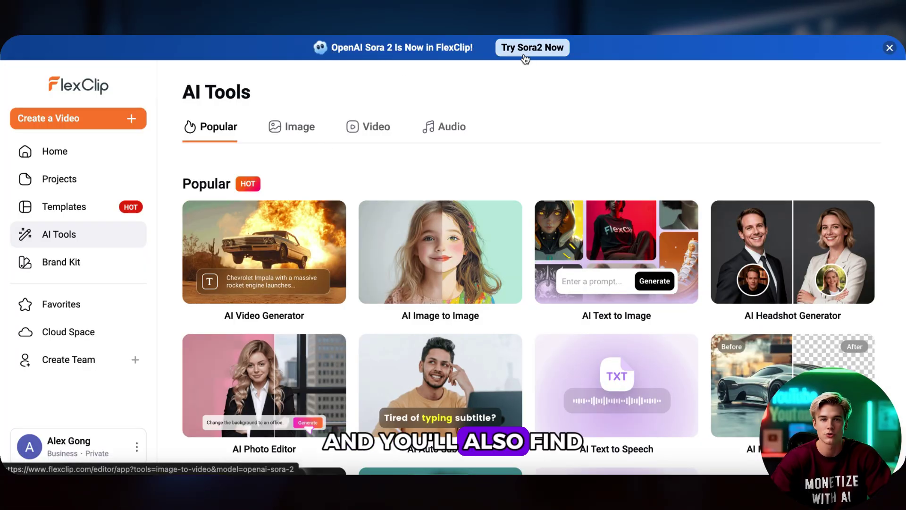
- Open FlexClip's Sora 2 video generator, switch it to text-to-video mode, and choose the OpenAI Sora 2 model
{"action": "left_click", "coordinate": [524, 56]}
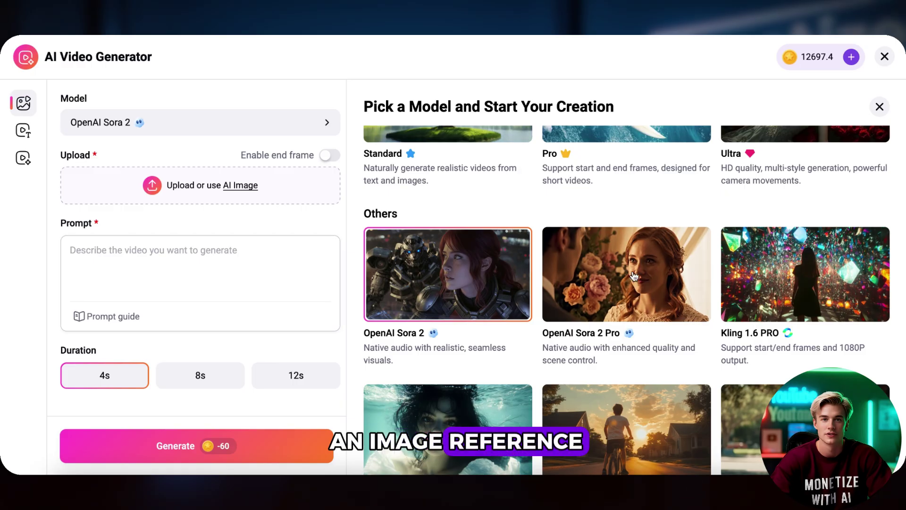
{"action": "left_click", "coordinate": [30, 134]}
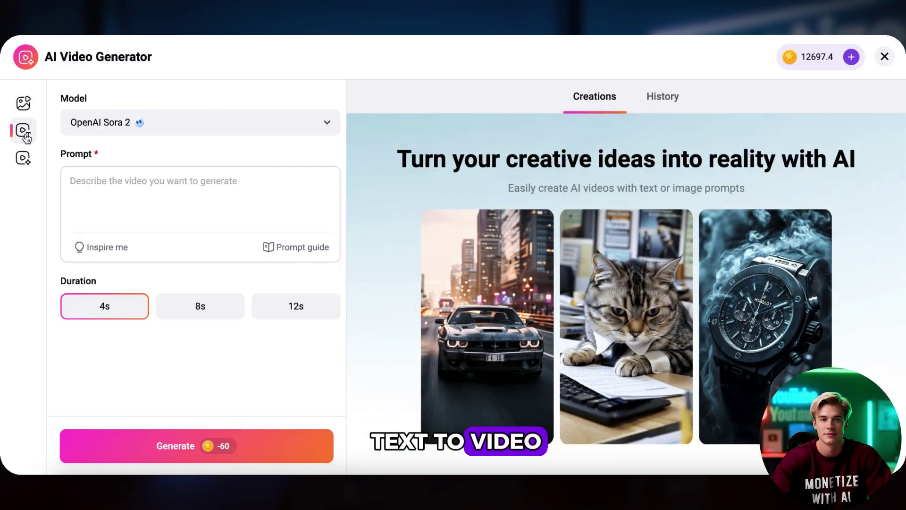
{"action": "left_click", "coordinate": [287, 123]}
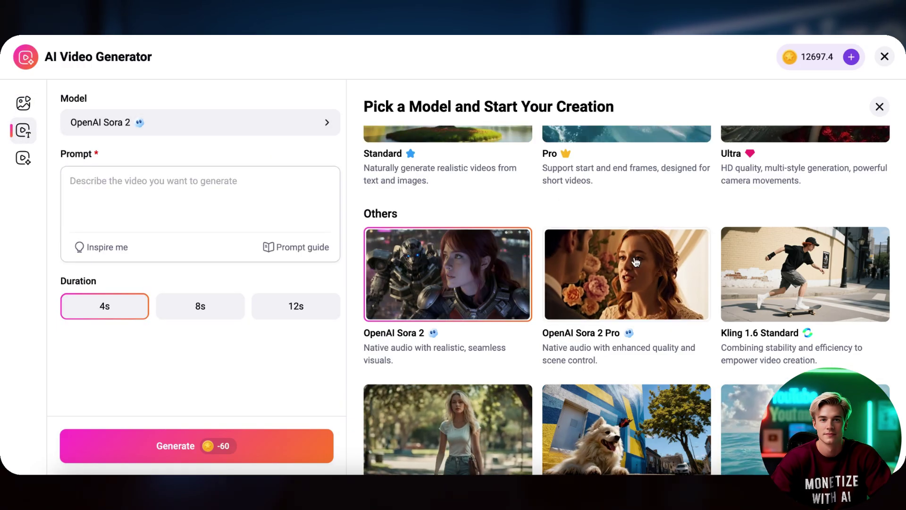
{"action": "left_click", "coordinate": [471, 236]}
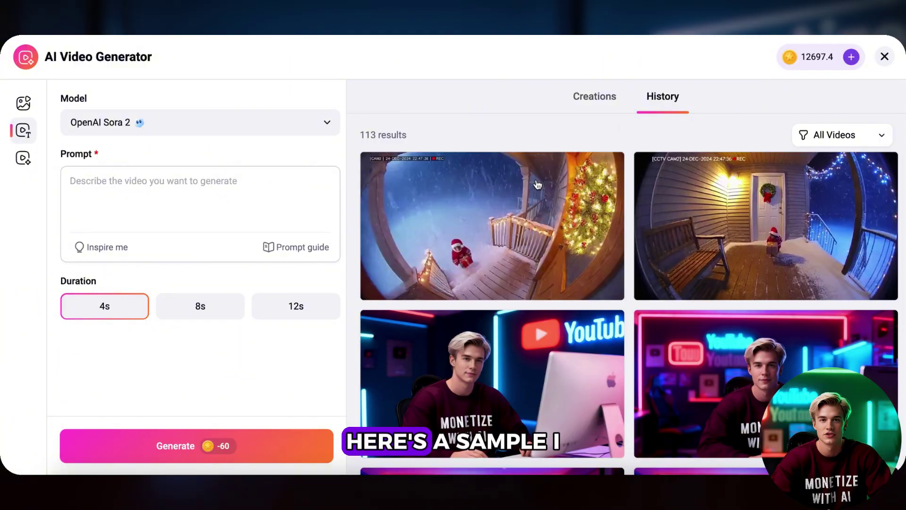
- Play the first Christmas monkey sample from the generation history and return to the text-to-video mode
{"action": "left_click", "coordinate": [495, 224]}
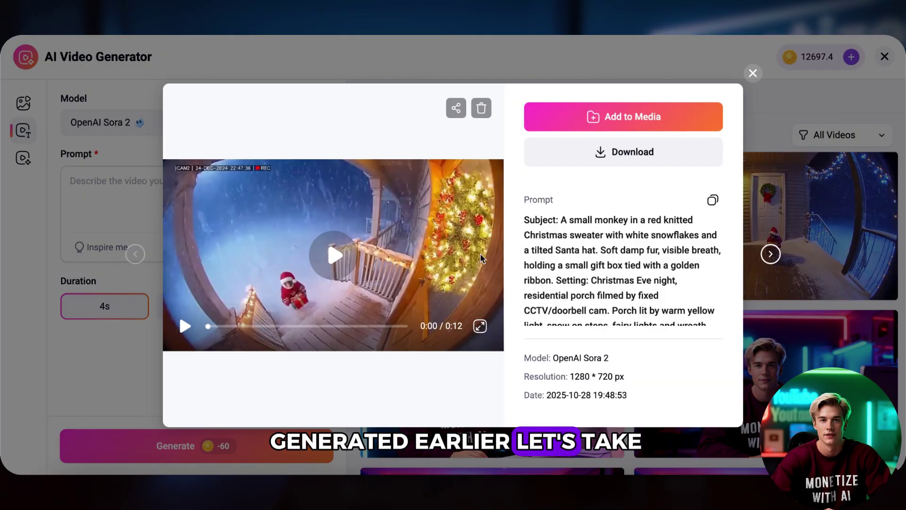
{"action": "left_click", "coordinate": [336, 257]}
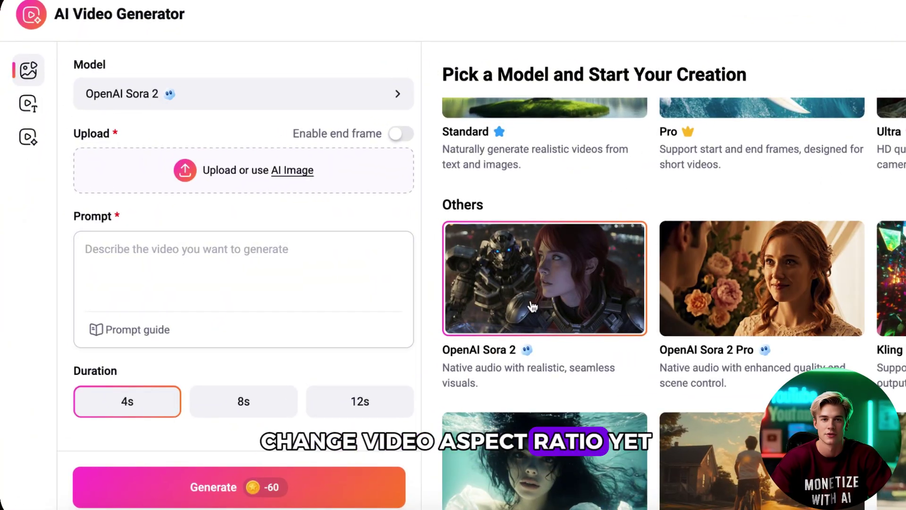
{"action": "left_click", "coordinate": [29, 104]}
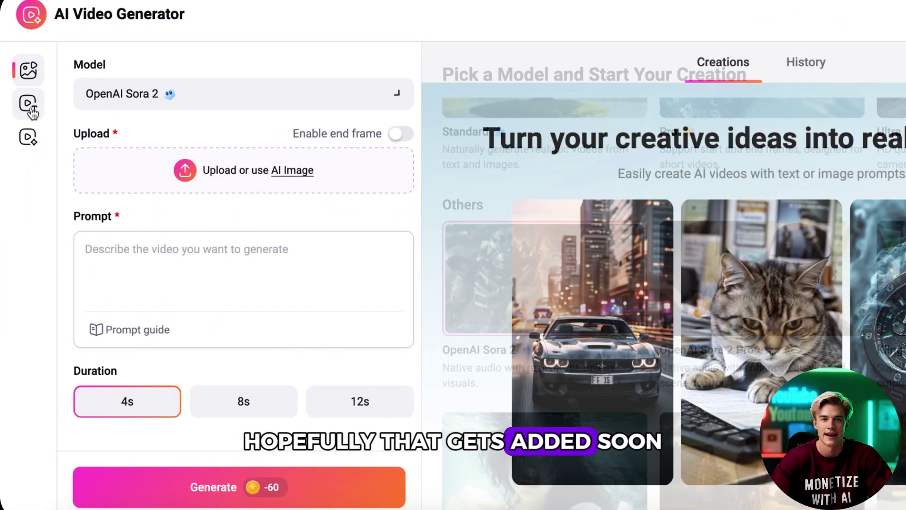